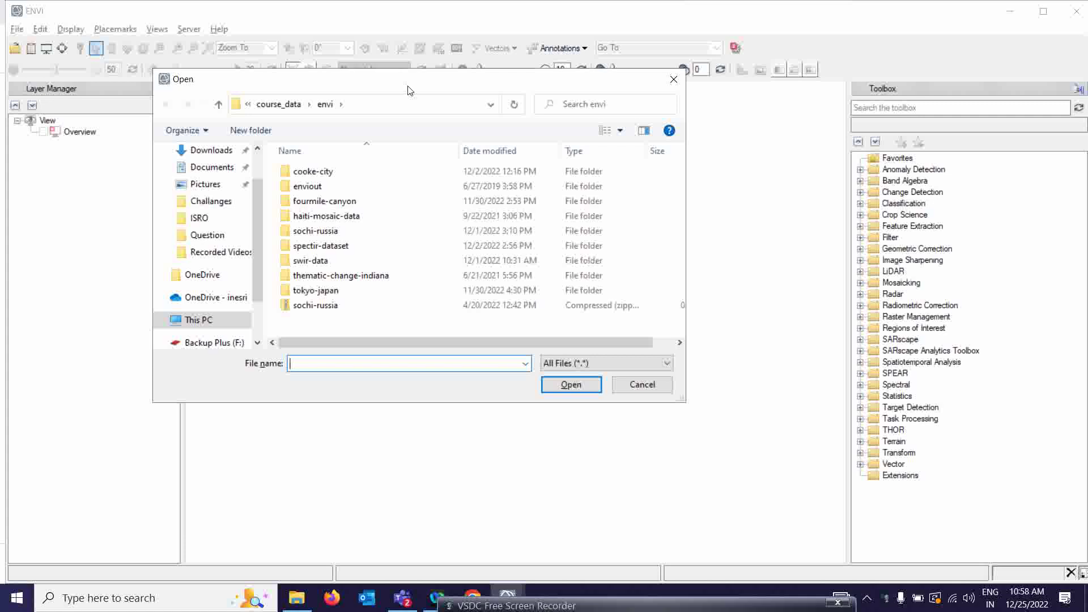
Open the HyMap_Cooke_rad.dat image from the cooke-city folder.
double_click(313, 172)
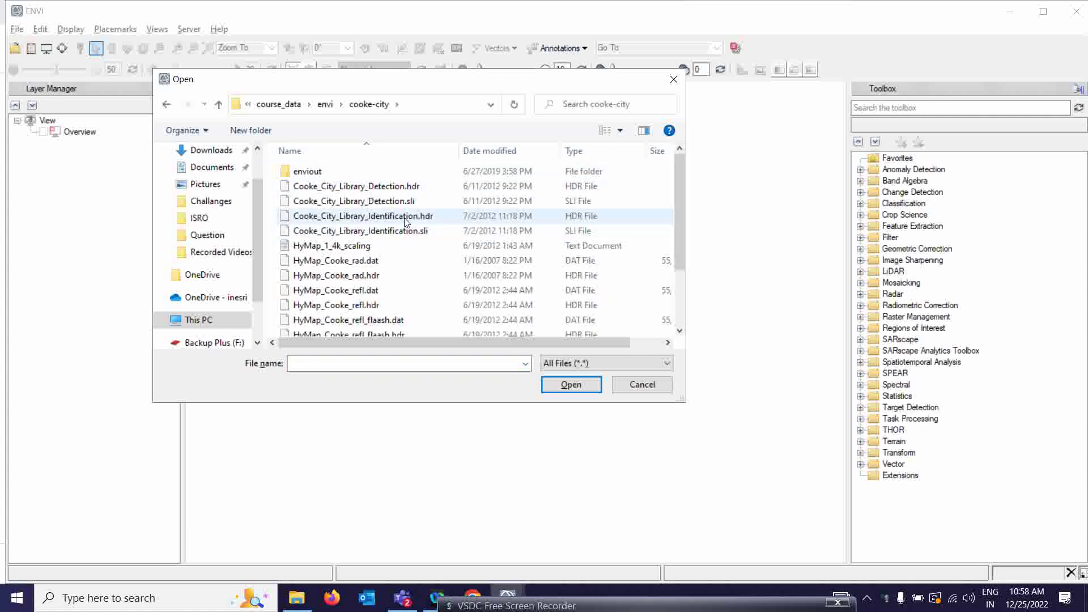
scroll(406, 222, down, 1)
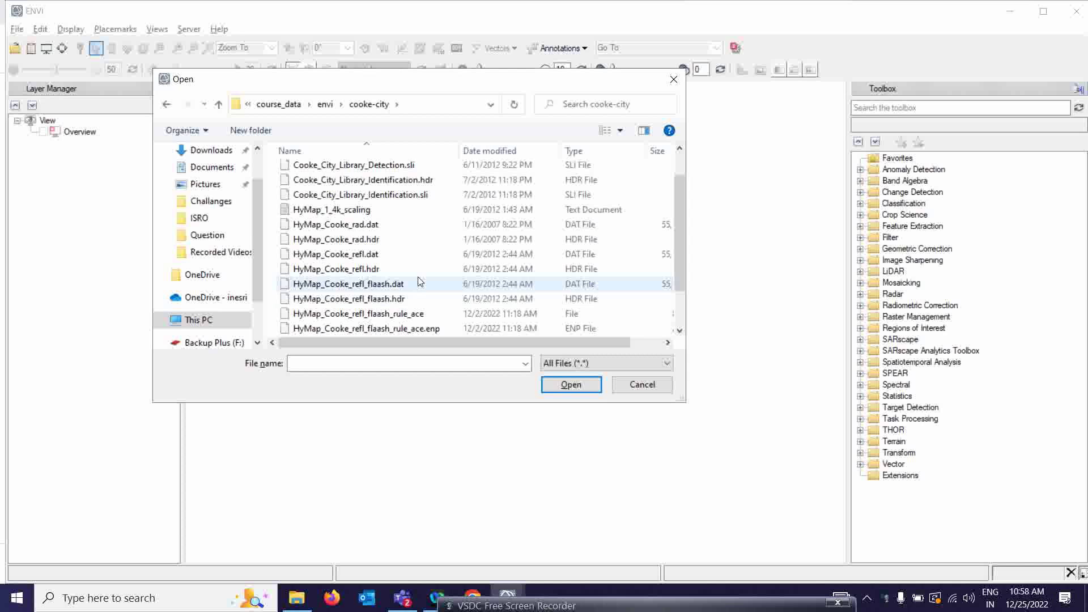
click(339, 227)
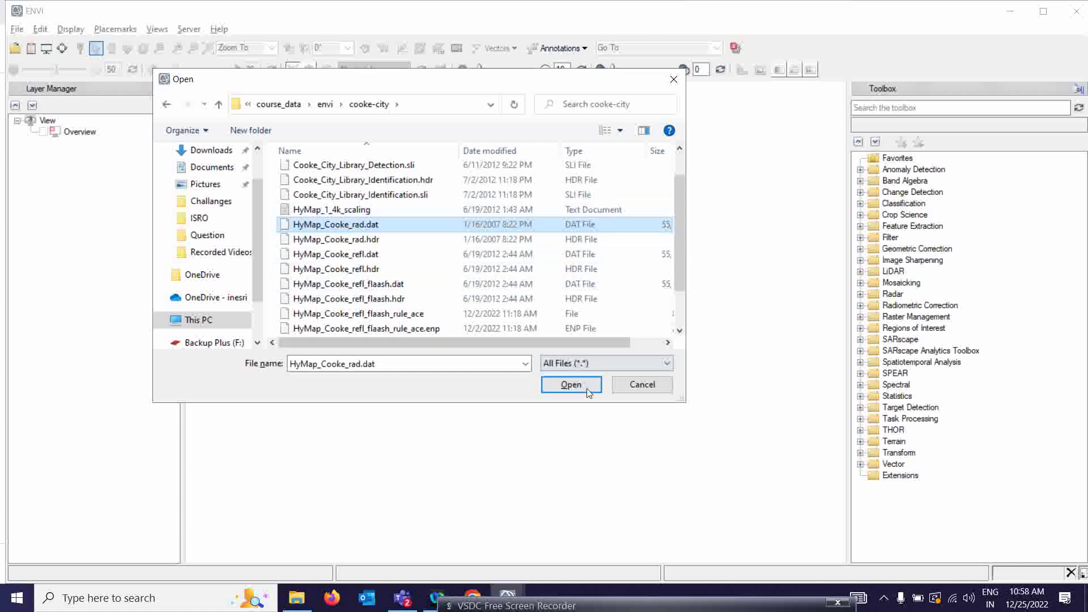
click(571, 385)
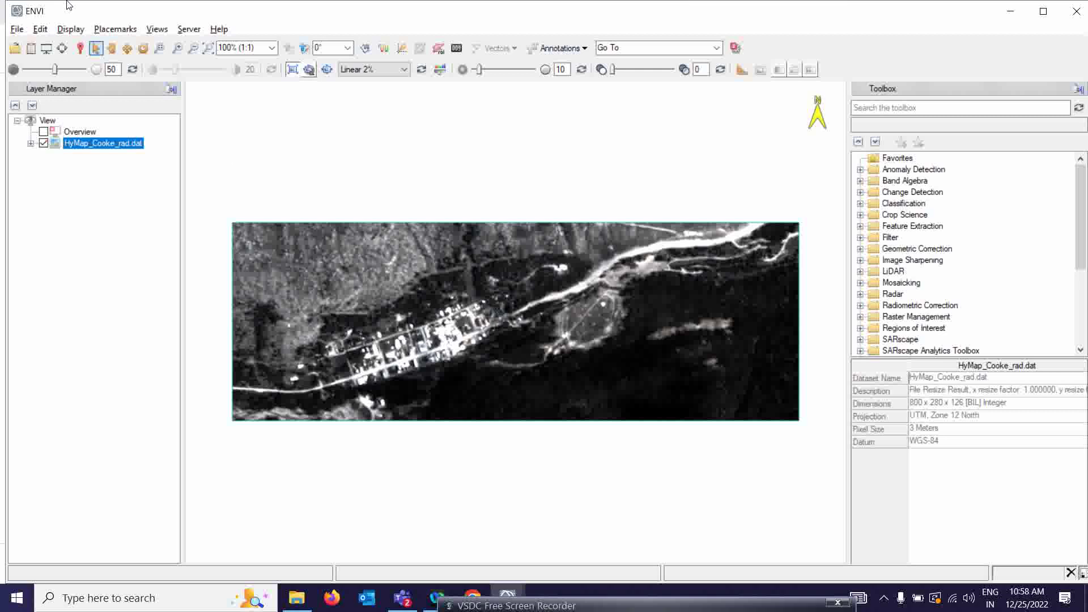
Load HyMap_Cooke_rad.dat through the Data Manager as a colour composite with band 14 as red, band 8 as green and band 2 as blue.
click(31, 48)
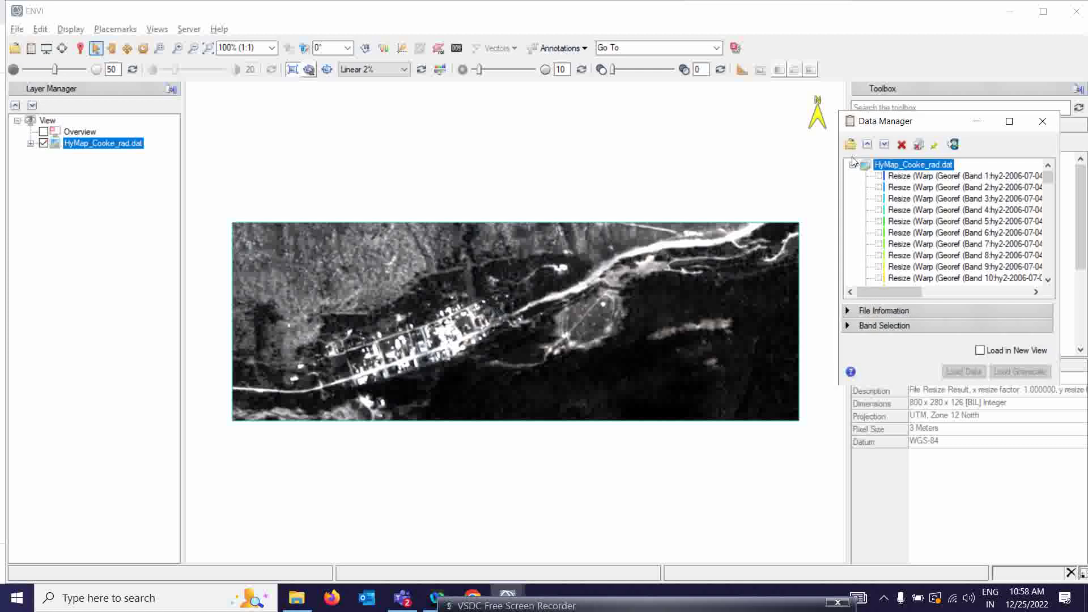
drag(939, 127, 798, 84)
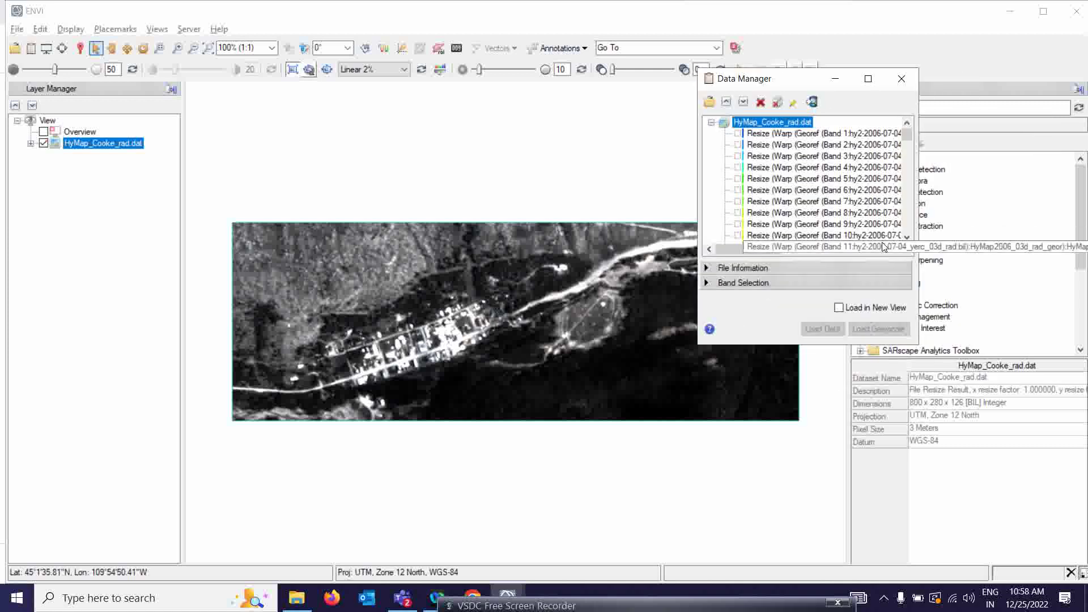
click(908, 238)
click(907, 238)
click(908, 237)
click(908, 238)
click(841, 236)
click(848, 168)
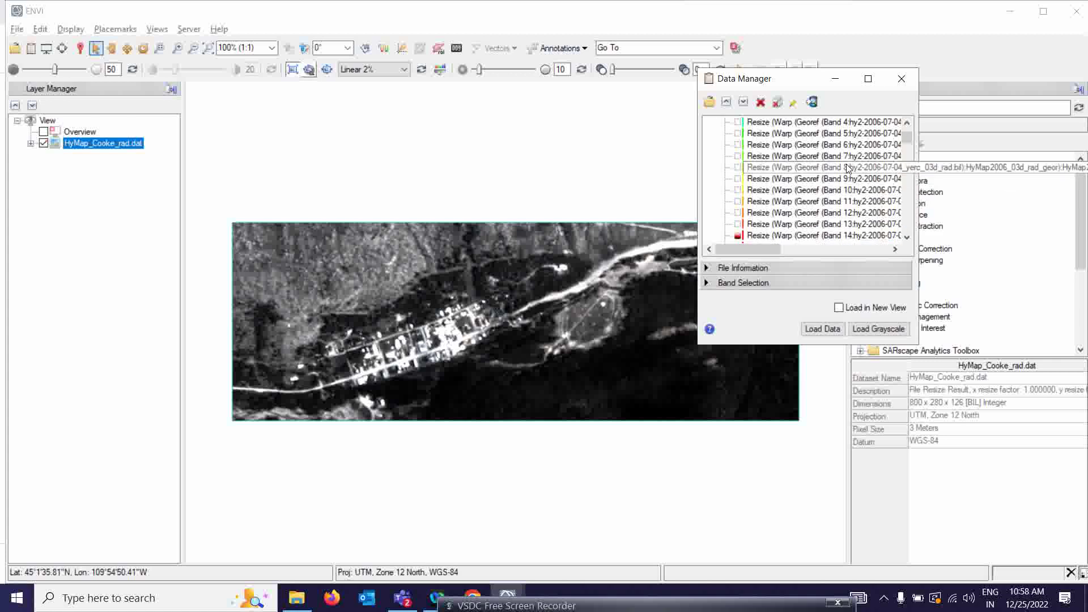
click(907, 123)
click(907, 123)
click(822, 122)
click(823, 330)
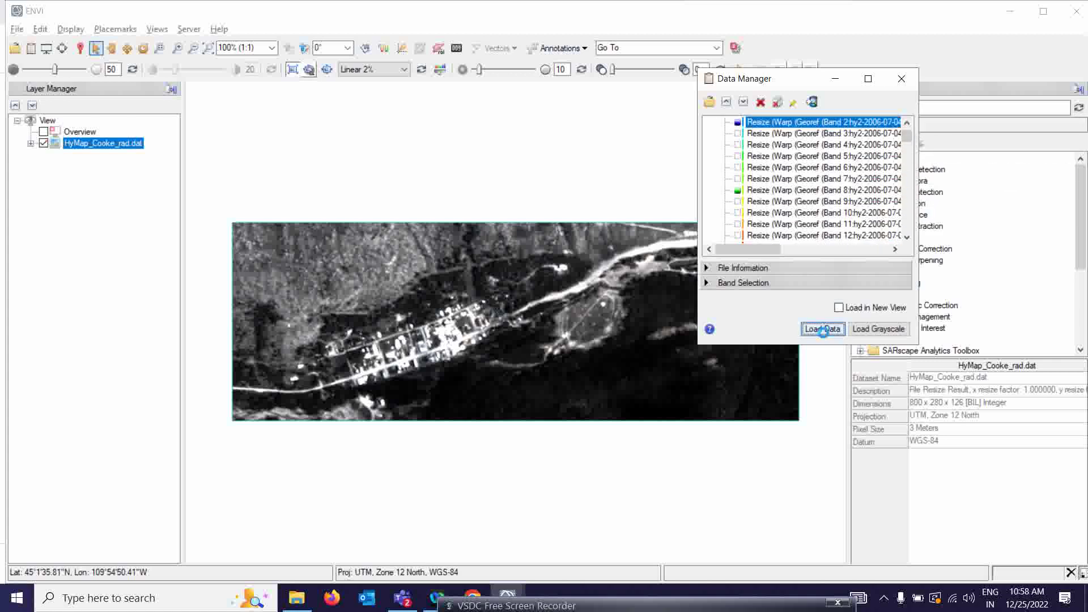
Uncover the colour image, view the spectral profile of a pixel in the dark forest south of the town, and close the profile.
drag(791, 78, 830, 75)
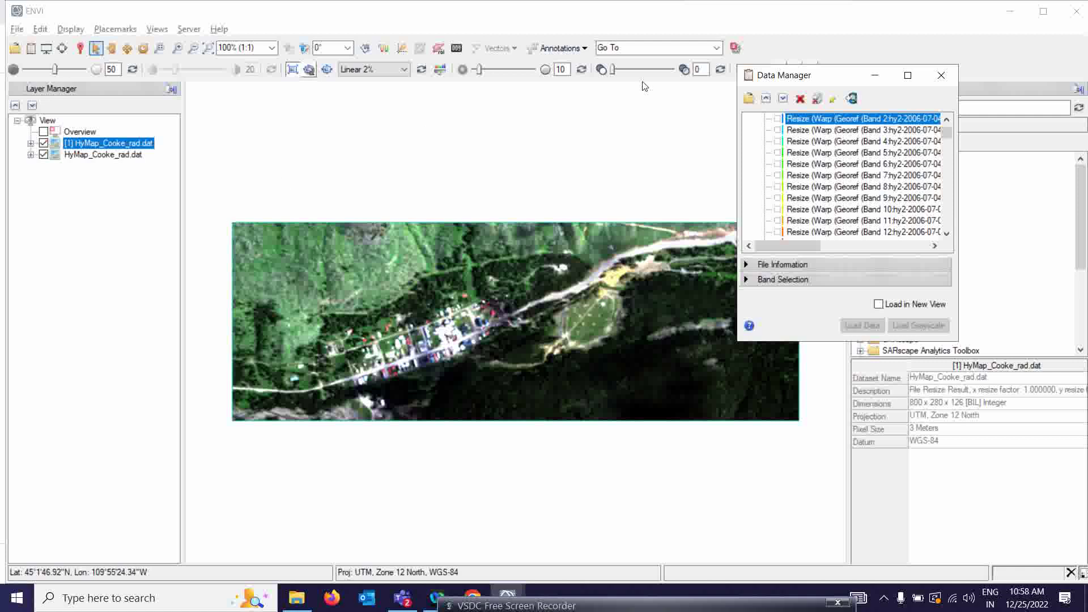
drag(809, 80, 854, 56)
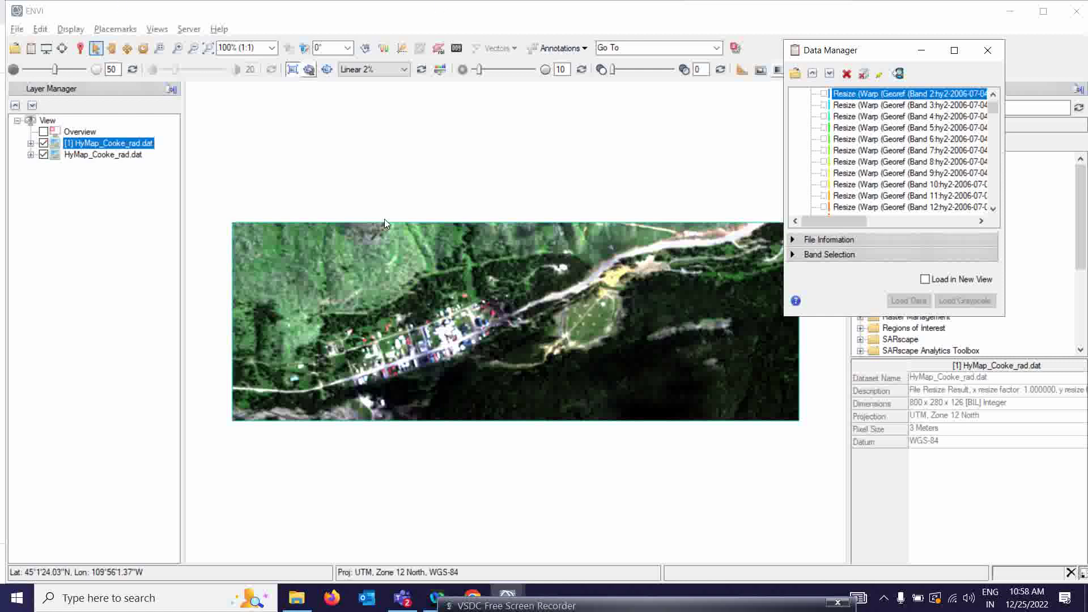
click(383, 48)
click(510, 365)
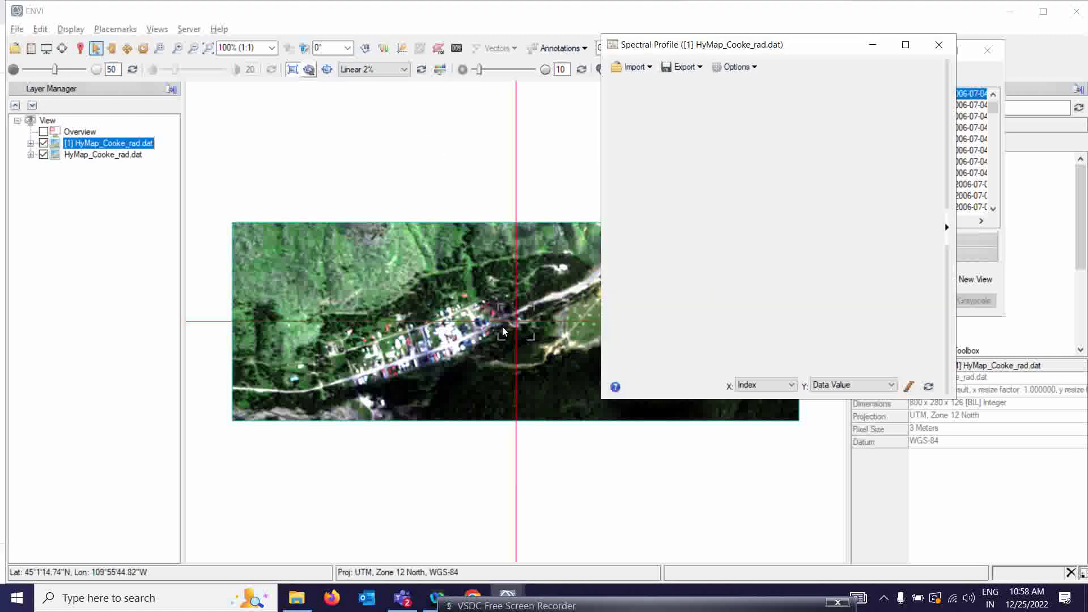
click(552, 376)
click(560, 390)
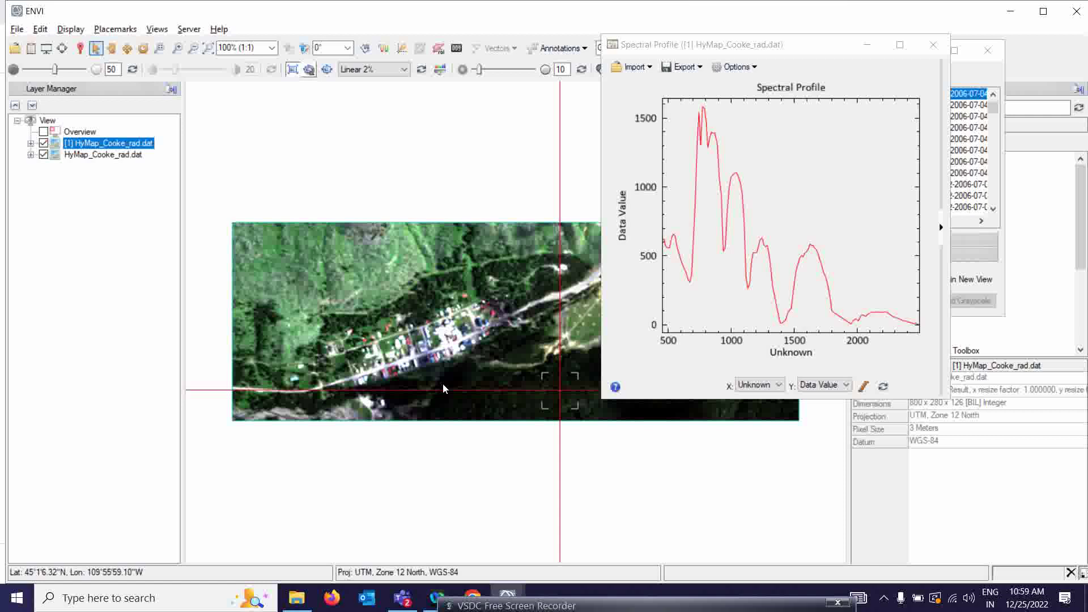
click(933, 50)
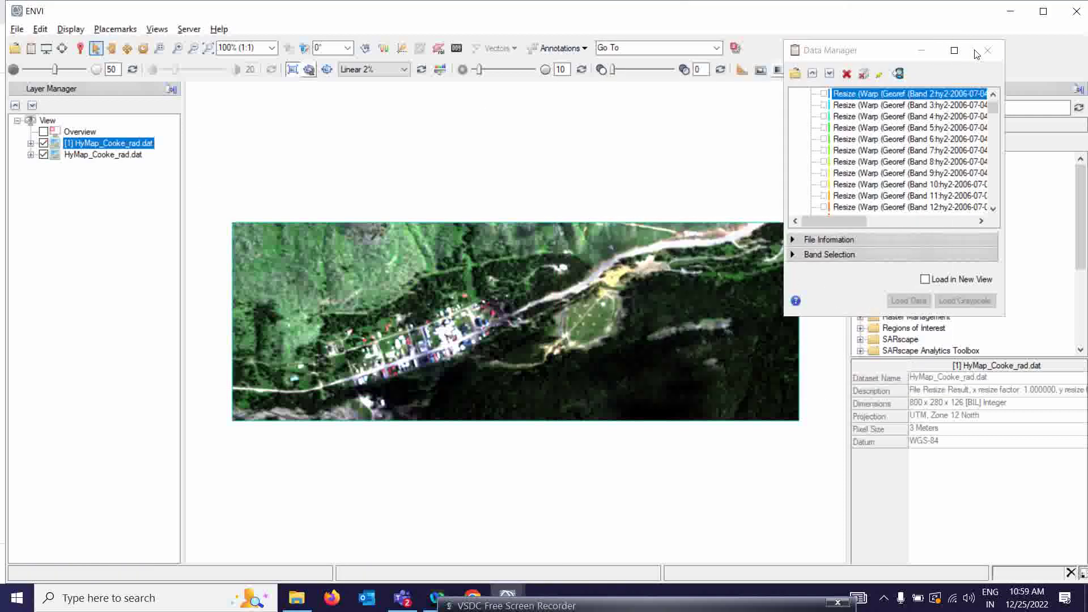
Close the Data Manager and launch FLAASH Atmospheric Correction from the Radiometric Correction tools.
drag(976, 54, 766, 15)
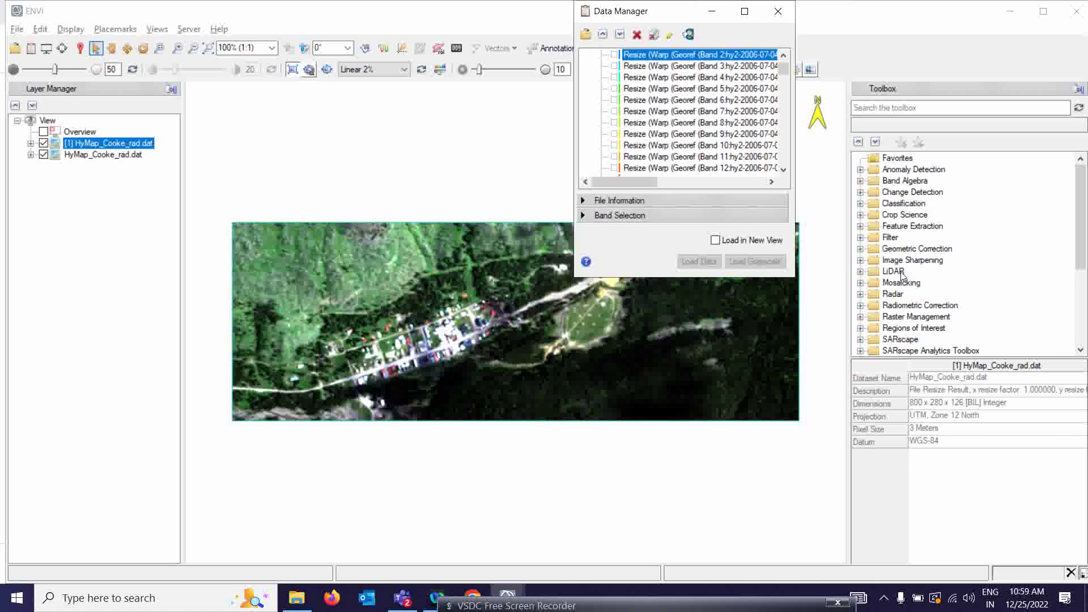
click(786, 20)
scroll(875, 251, down, 3)
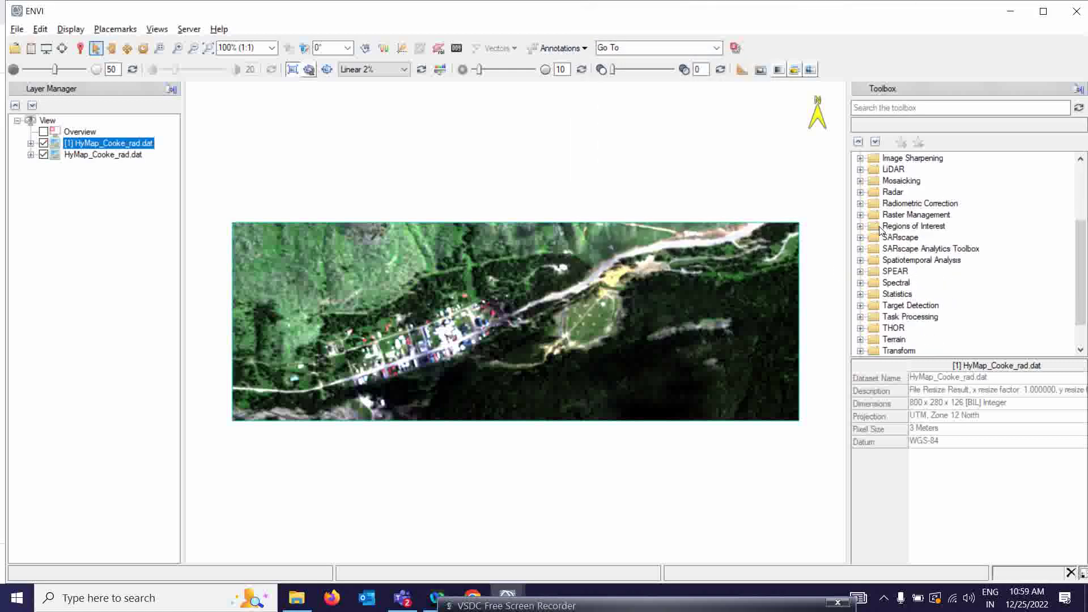
click(861, 203)
click(874, 181)
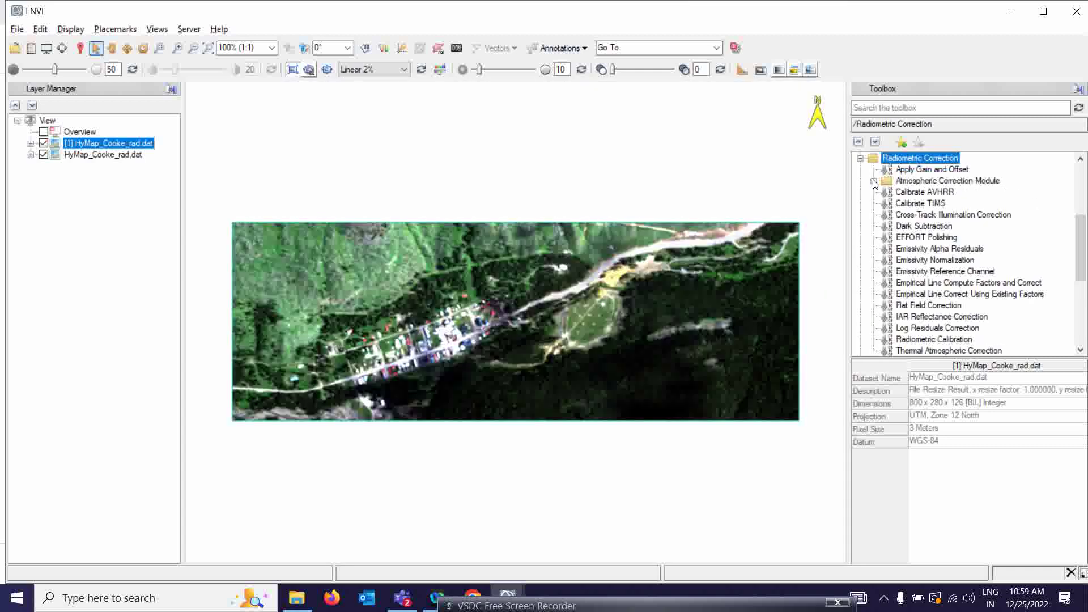
click(874, 181)
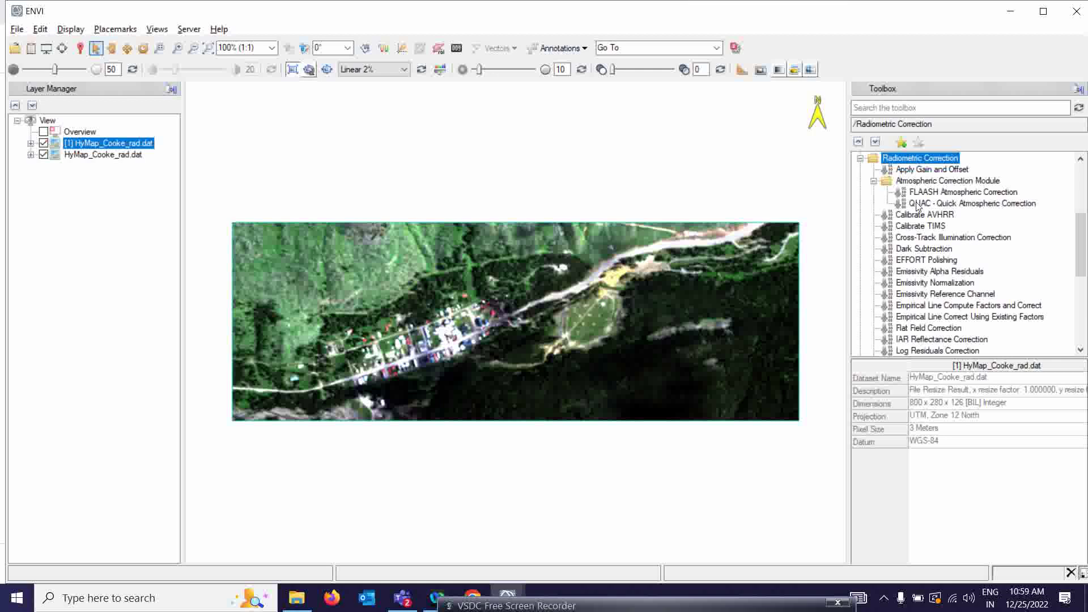
double_click(944, 193)
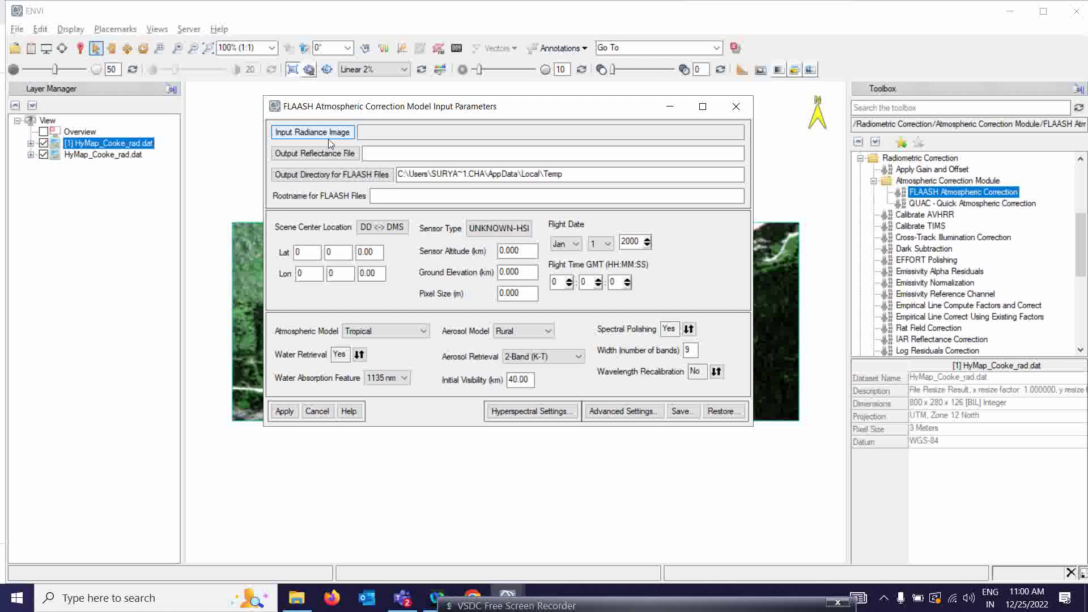
Choose HyMap_Cooke_rad.dat as the FLAASH input radiance image, using the full scene.
click(319, 137)
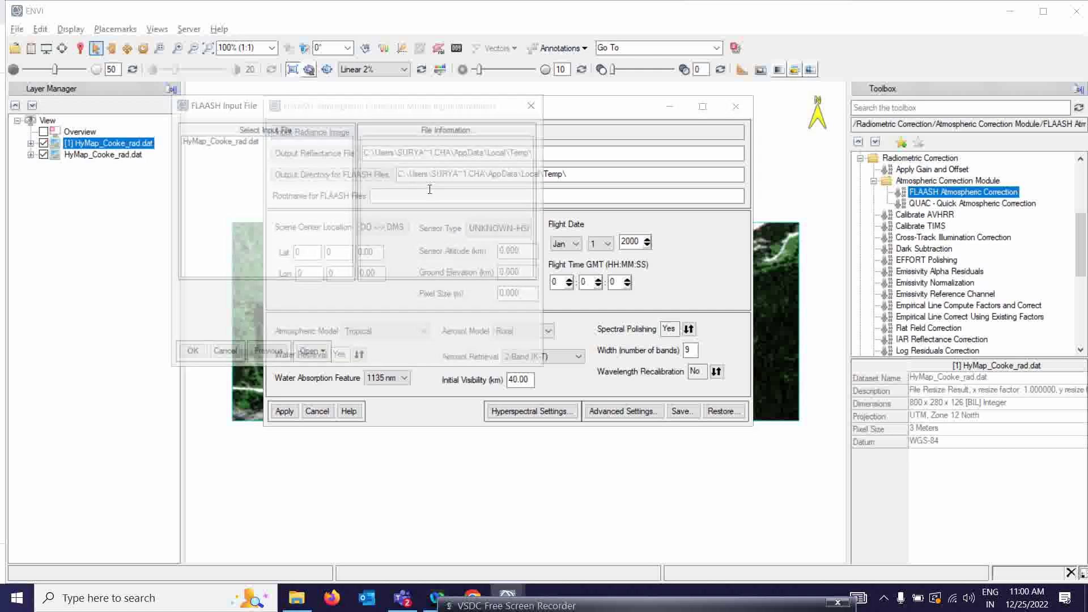
click(198, 142)
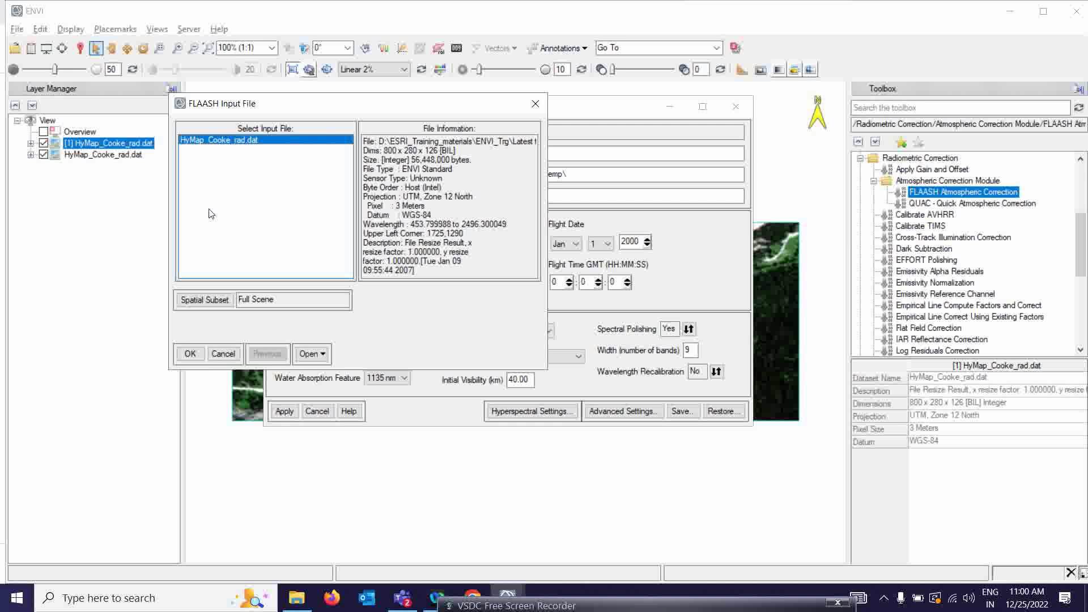
click(190, 353)
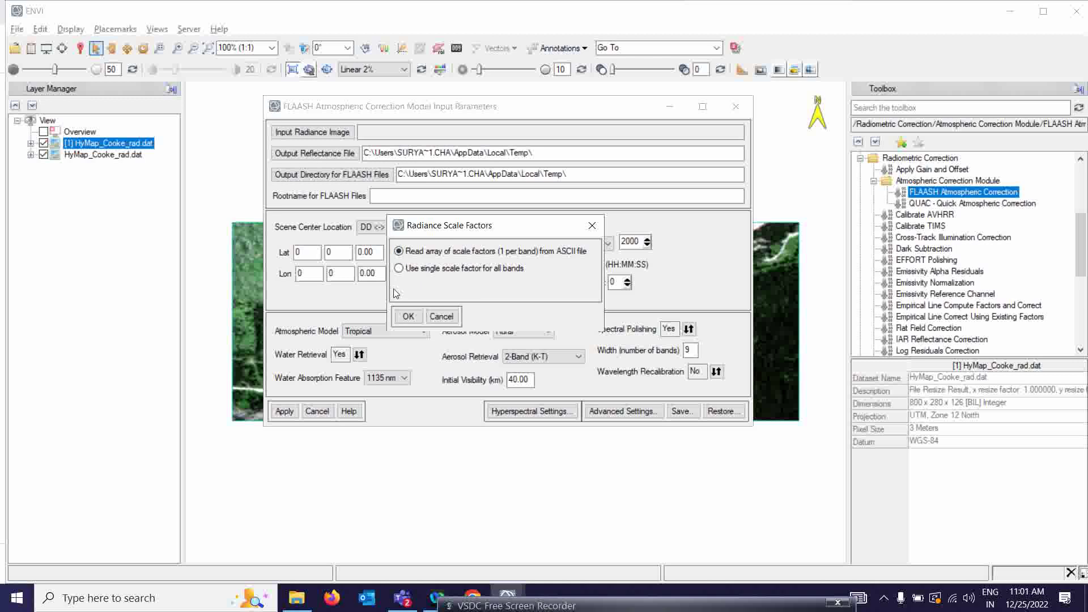
Read the per-band radiance scale factors from the HyMap_1_4k_scaling text file and set the multiply factor to 0.4.
click(409, 317)
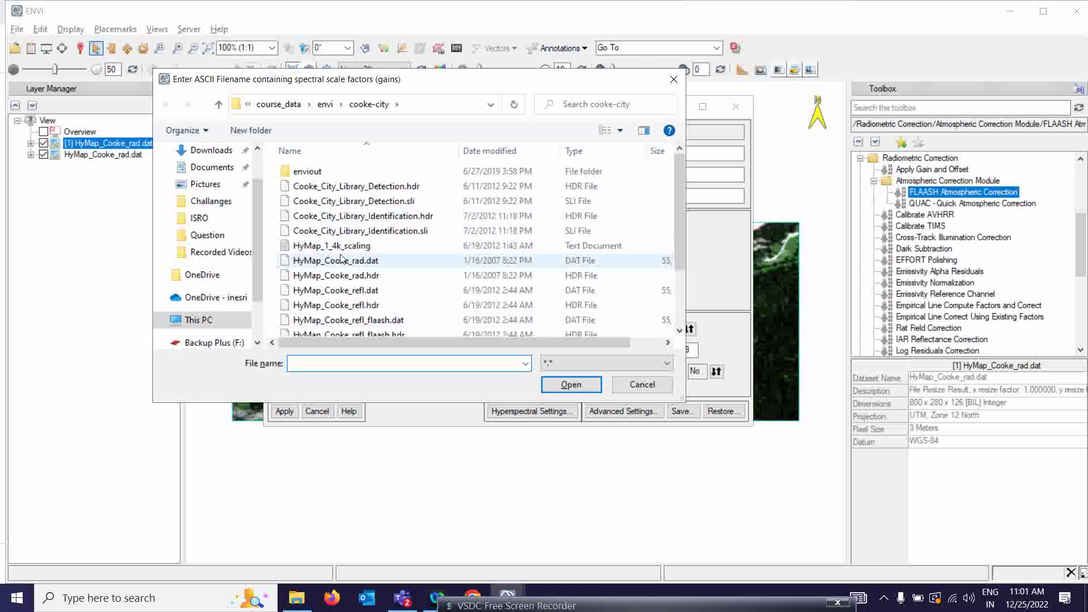
click(345, 247)
click(565, 385)
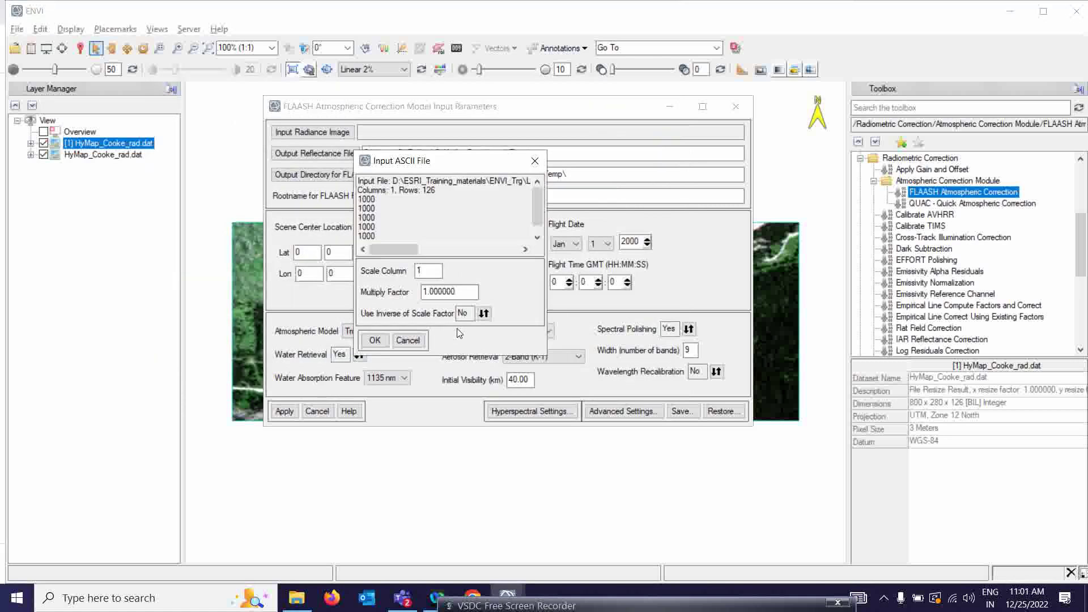
drag(472, 291, 407, 289)
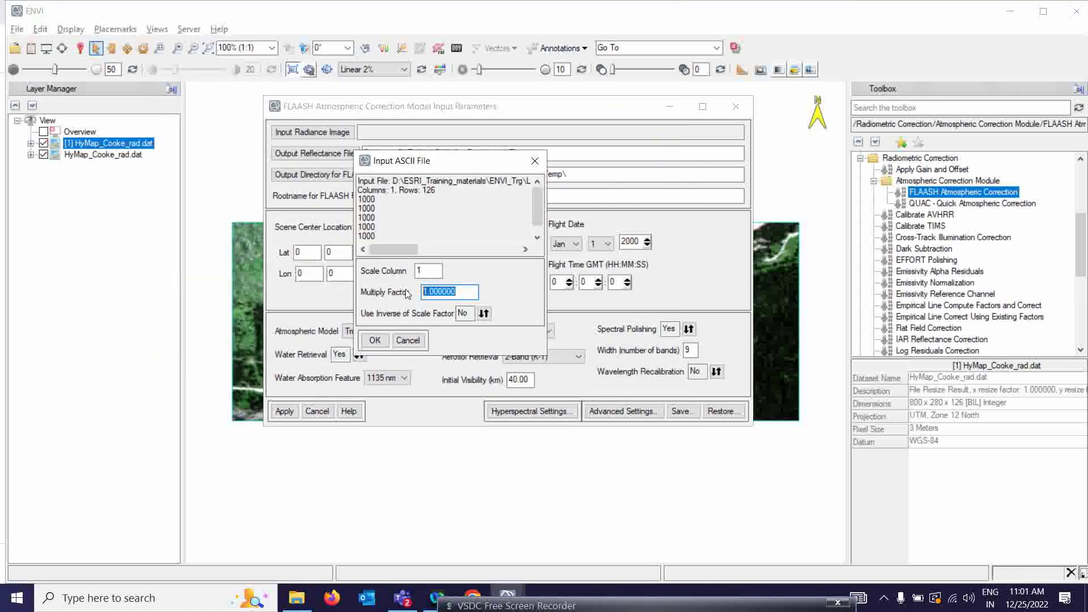
text(0.4)
click(375, 341)
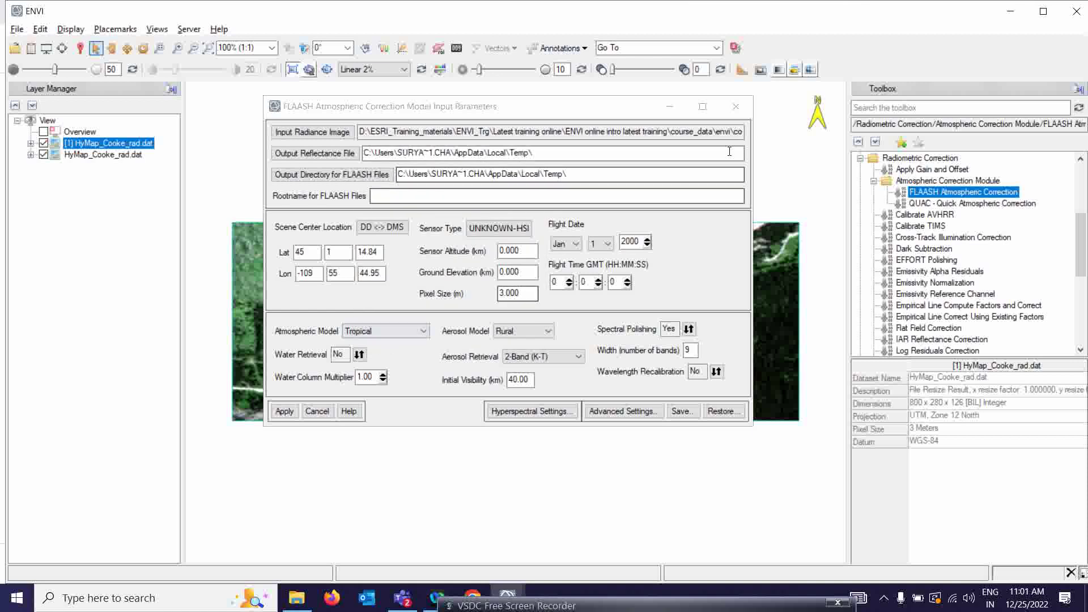
Browse to the test folder inside Tech support Training 2022 on the E: drive for the output reflectance file.
click(327, 157)
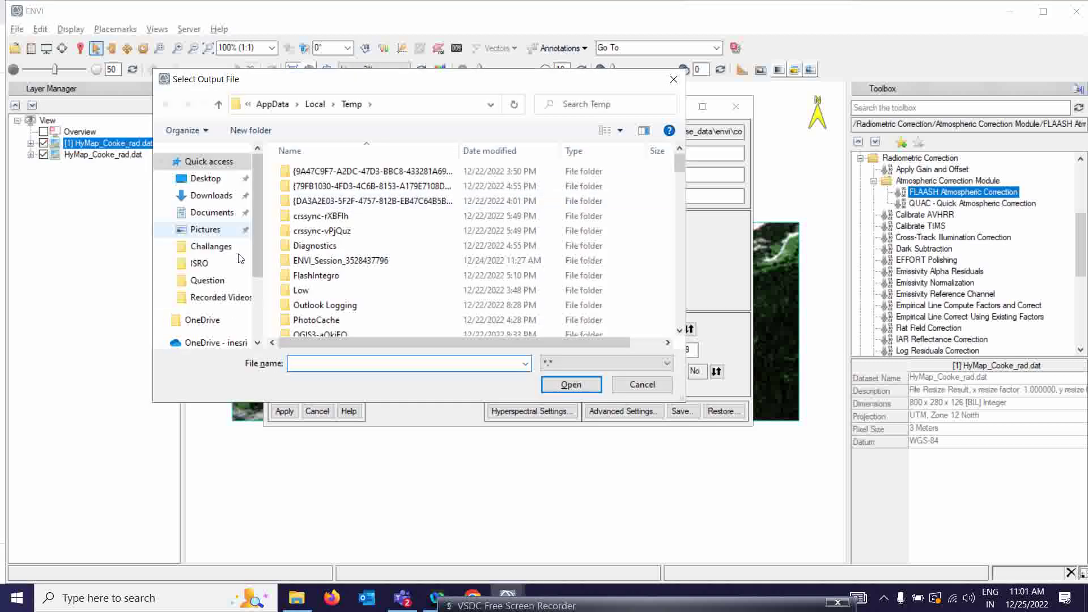
scroll(236, 321, down, 3)
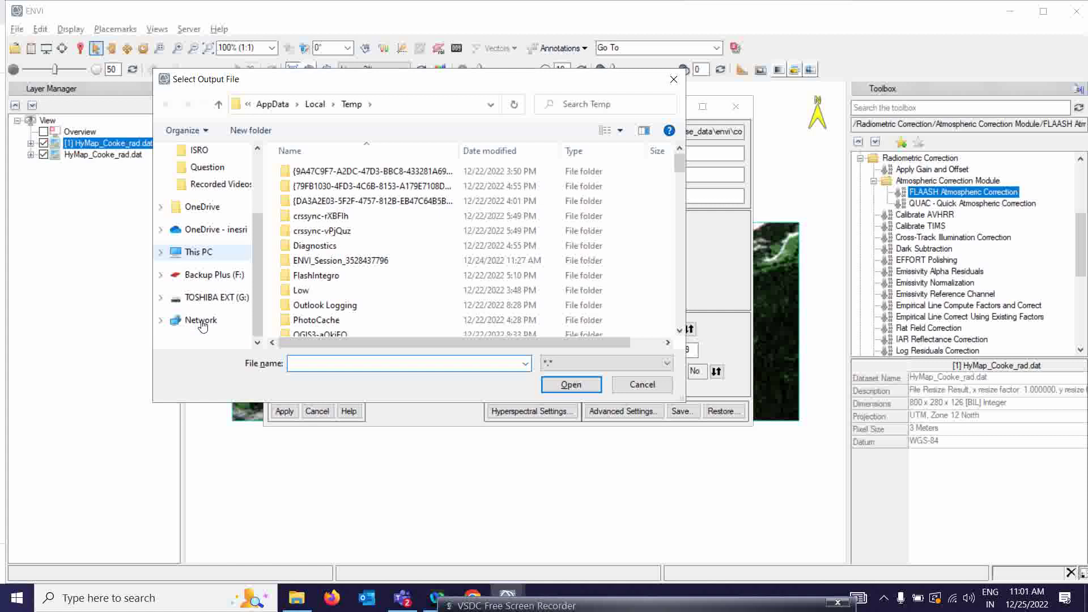
click(199, 252)
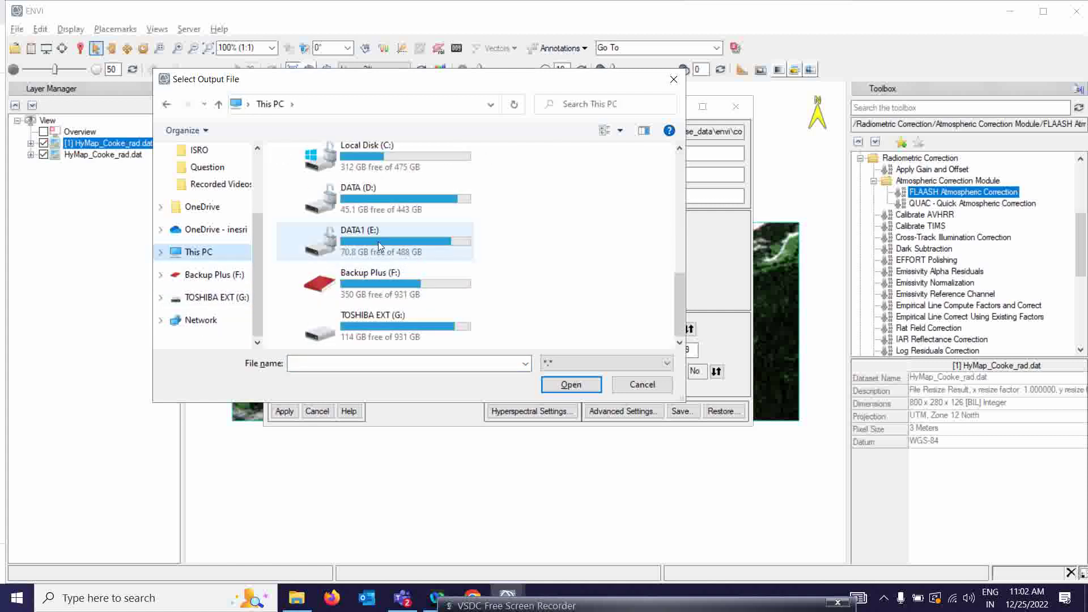
double_click(380, 245)
scroll(371, 255, down, 2)
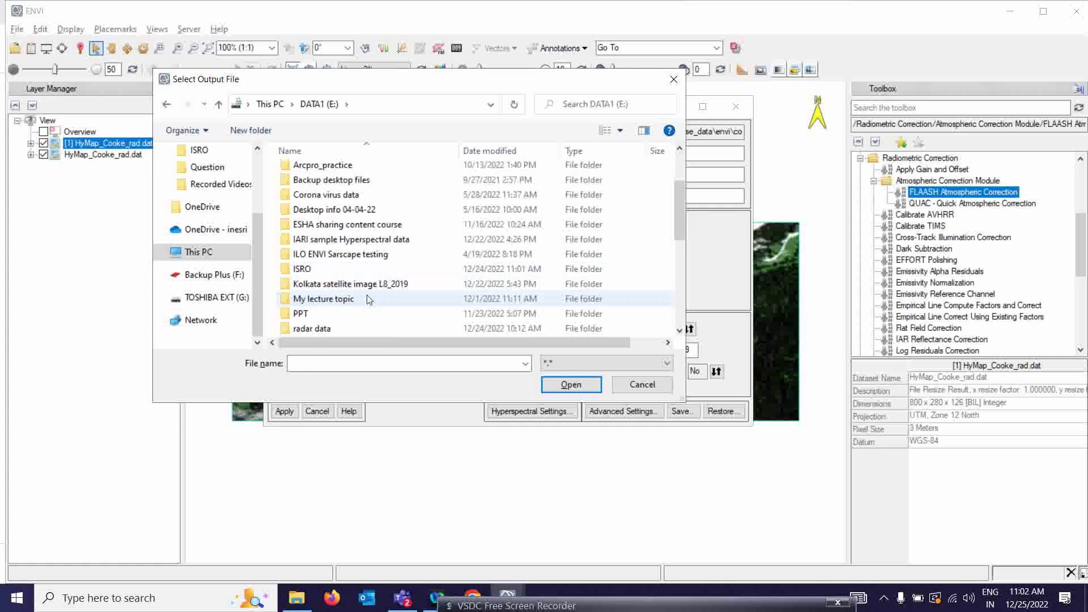
scroll(369, 295, down, 8)
double_click(310, 165)
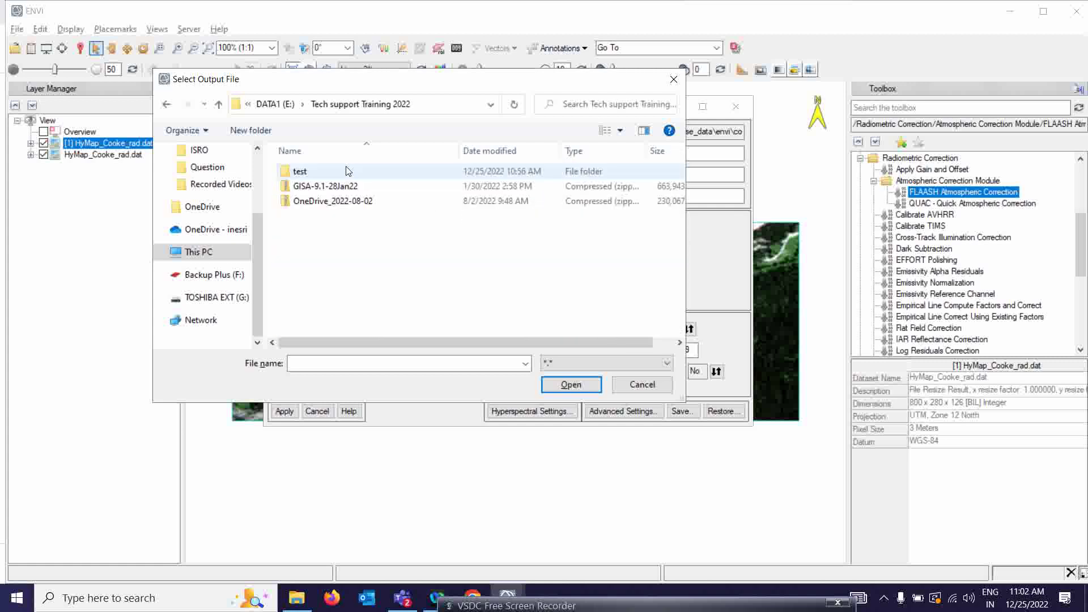
double_click(300, 171)
Name the output reflectance file Hymap_rad and confirm it.
click(305, 364)
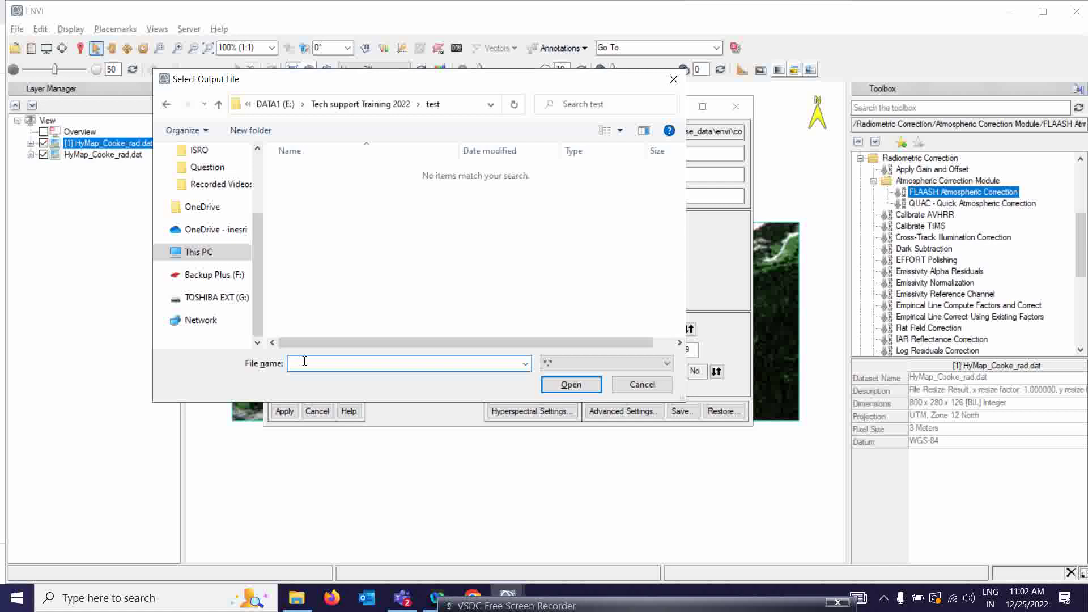
text(Hymap_rad)
drag(290, 364, 346, 366)
right_click(338, 366)
click(355, 412)
click(571, 384)
click(413, 152)
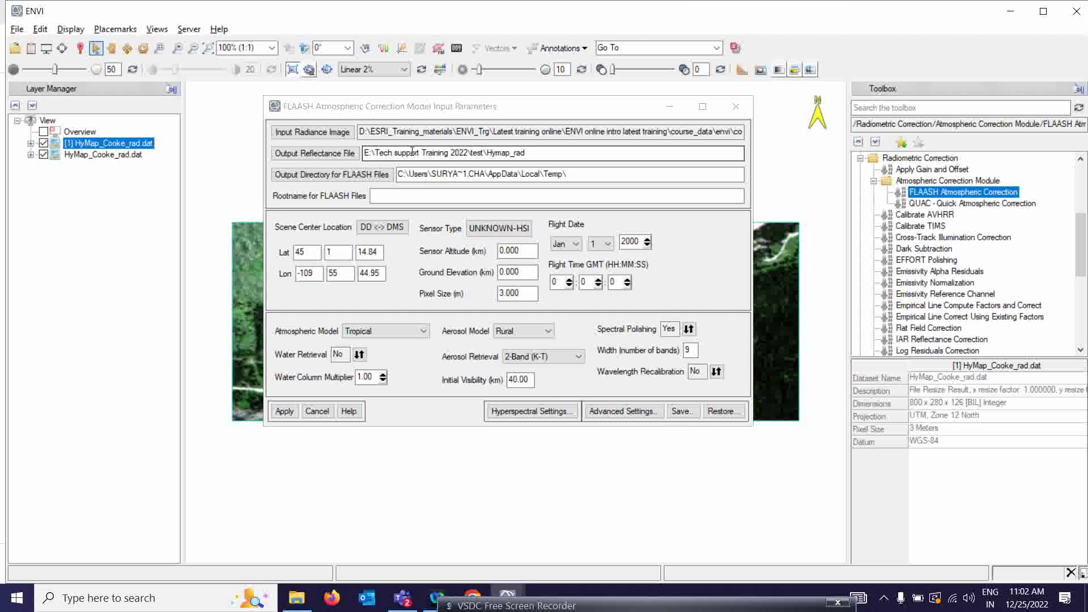
Set the output directory for FLAASH files to the test folder inside Tech support Training 2022 on the E: drive.
click(326, 175)
scroll(538, 308, down, 5)
scroll(537, 308, down, 10)
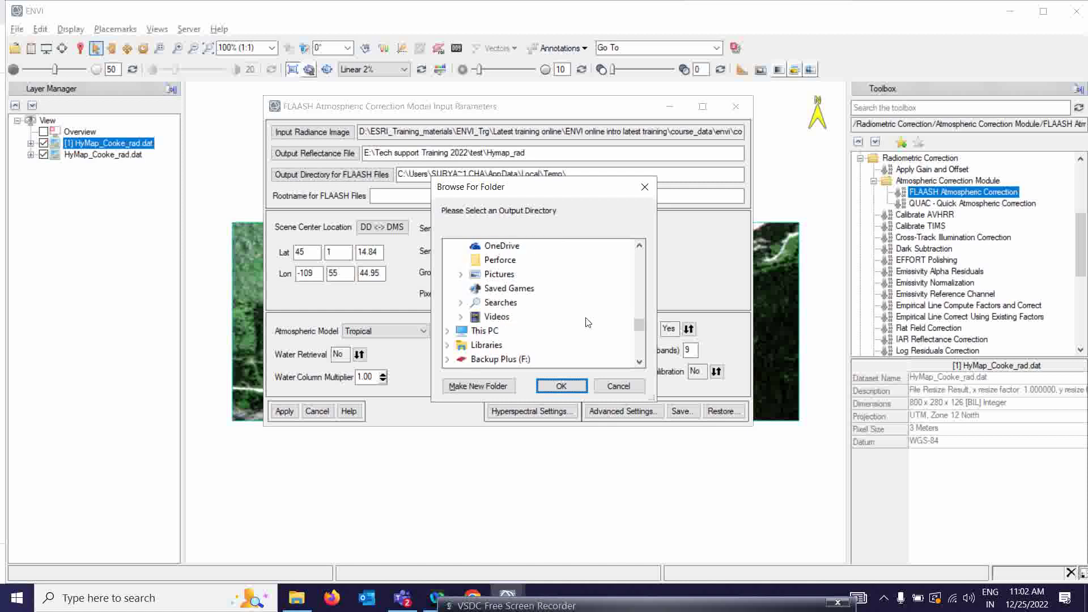
click(447, 331)
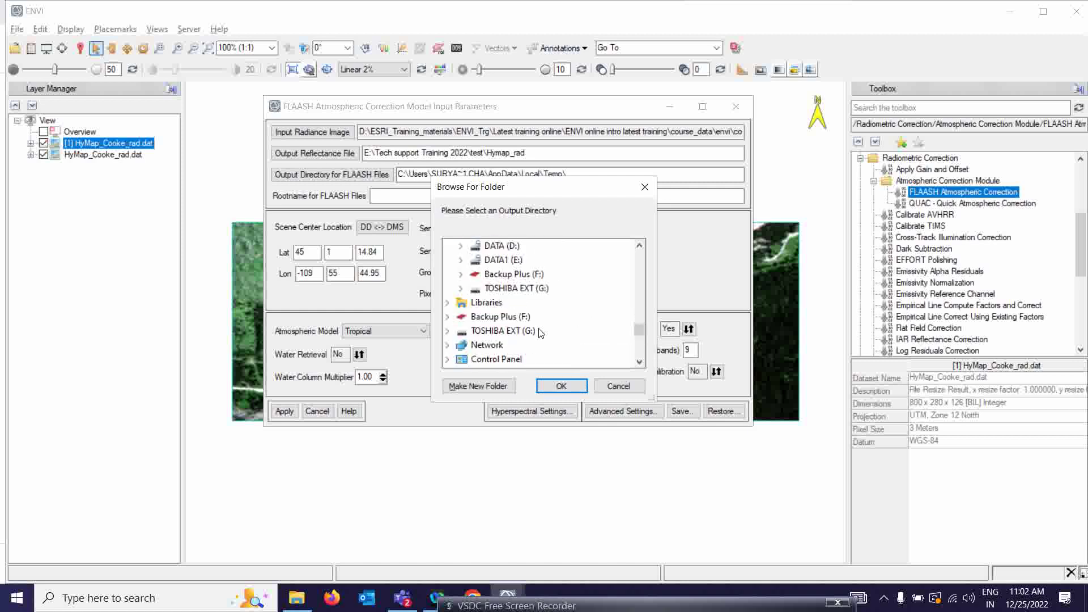
click(461, 260)
scroll(540, 316, down, 2)
click(476, 247)
click(517, 261)
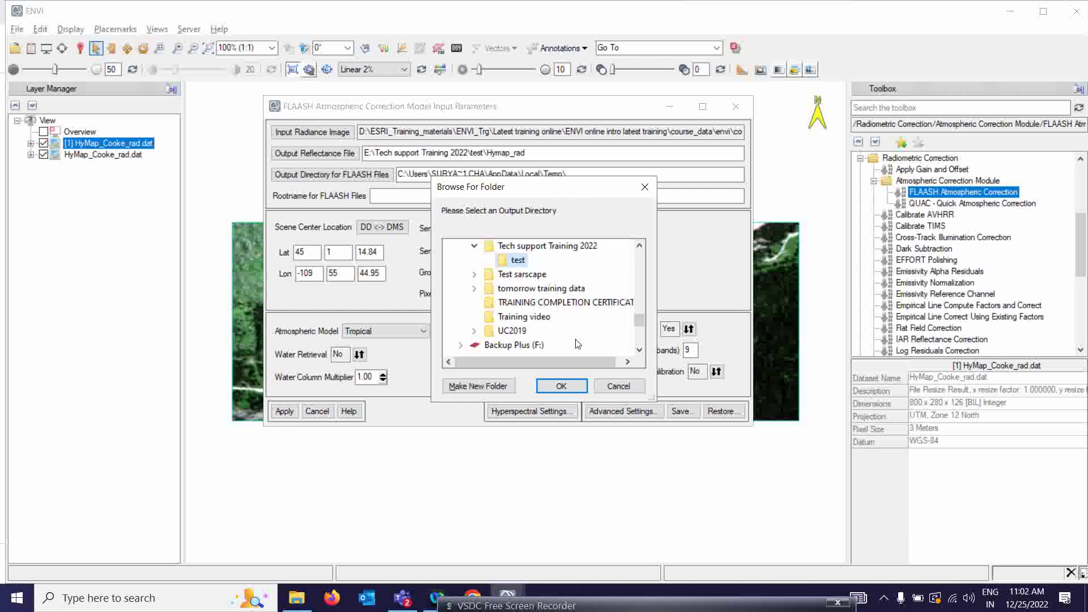
click(561, 385)
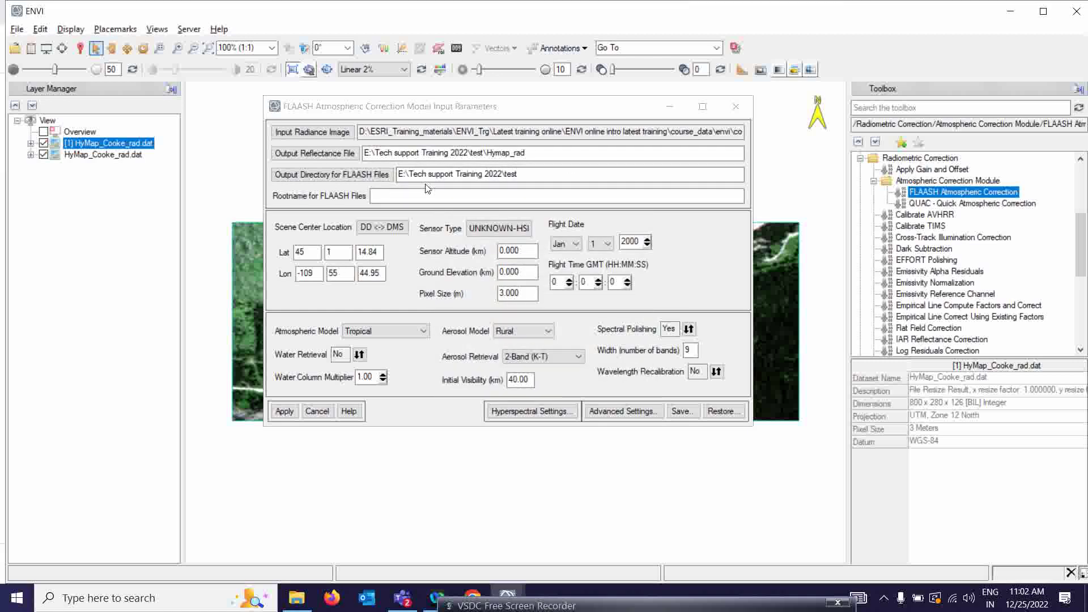
Enter Hymap_rad as the rootname for the FLAASH files.
click(373, 195)
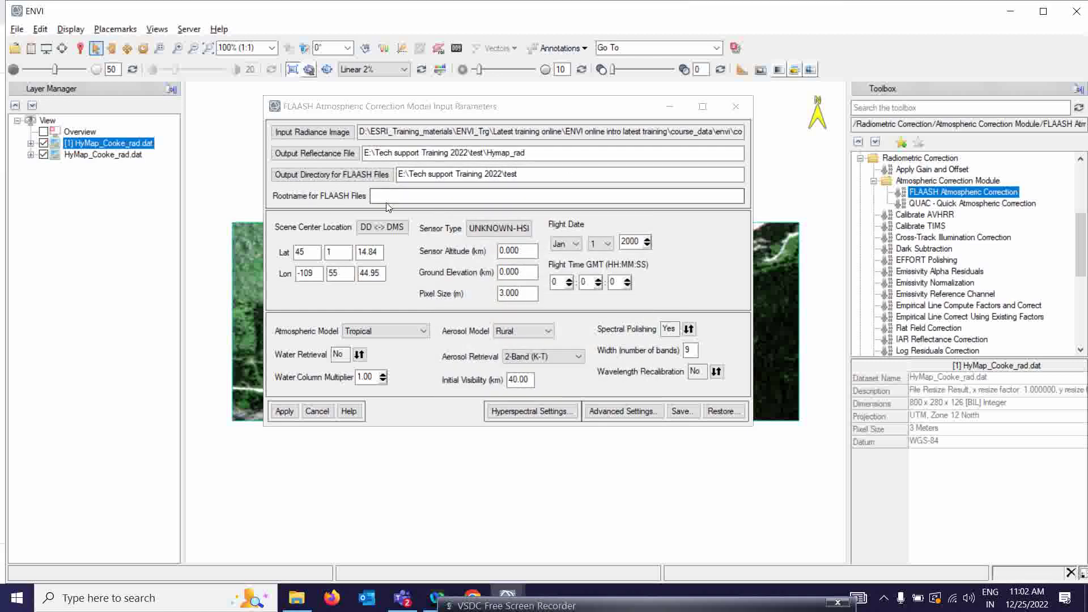
click(414, 197)
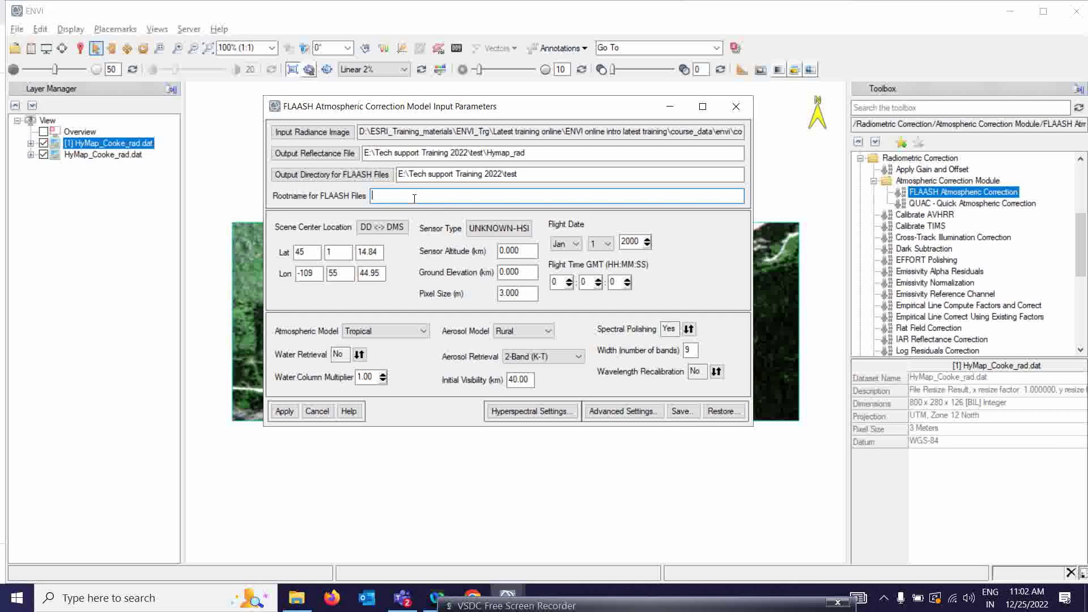
right_click(414, 197)
click(450, 258)
Set the sensor type to the hyperspectral HYMAP, with a sensor altitude of 5.500 km and a ground elevation of 2.320 km.
click(495, 227)
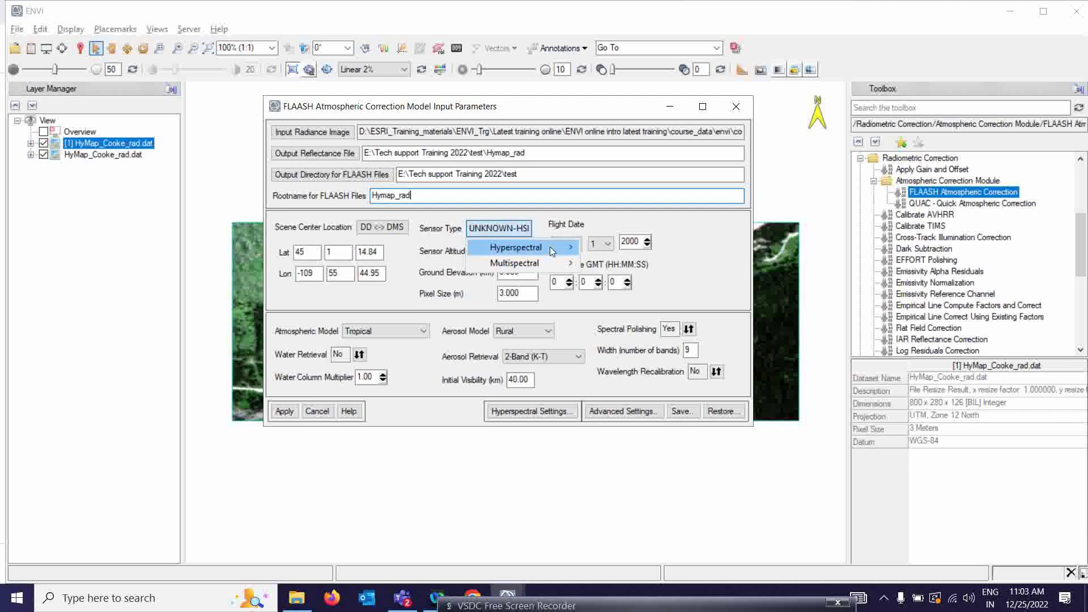
mouse_move(550, 247)
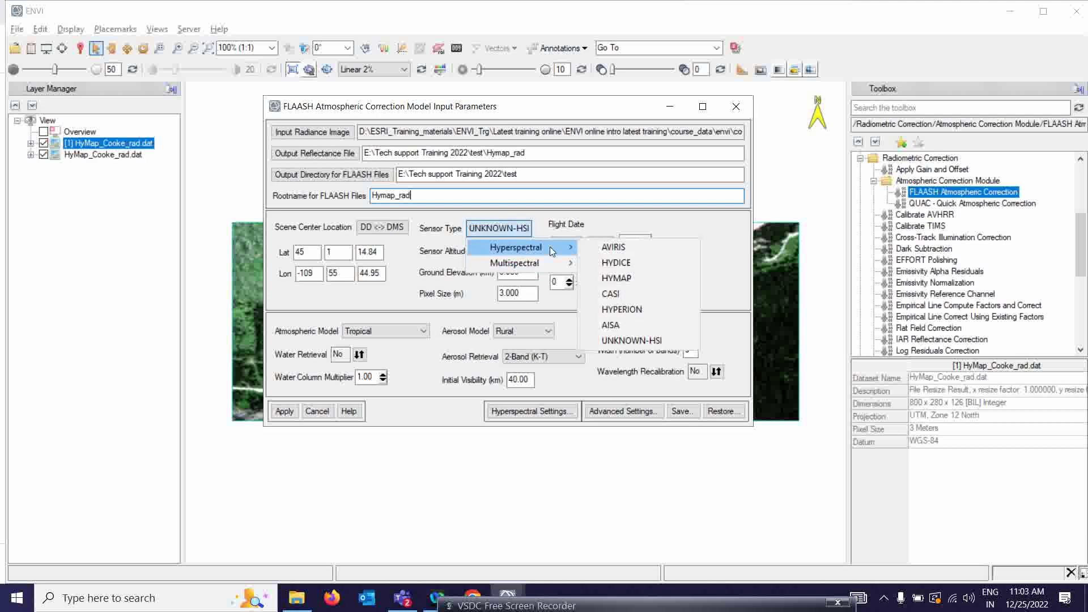
click(628, 278)
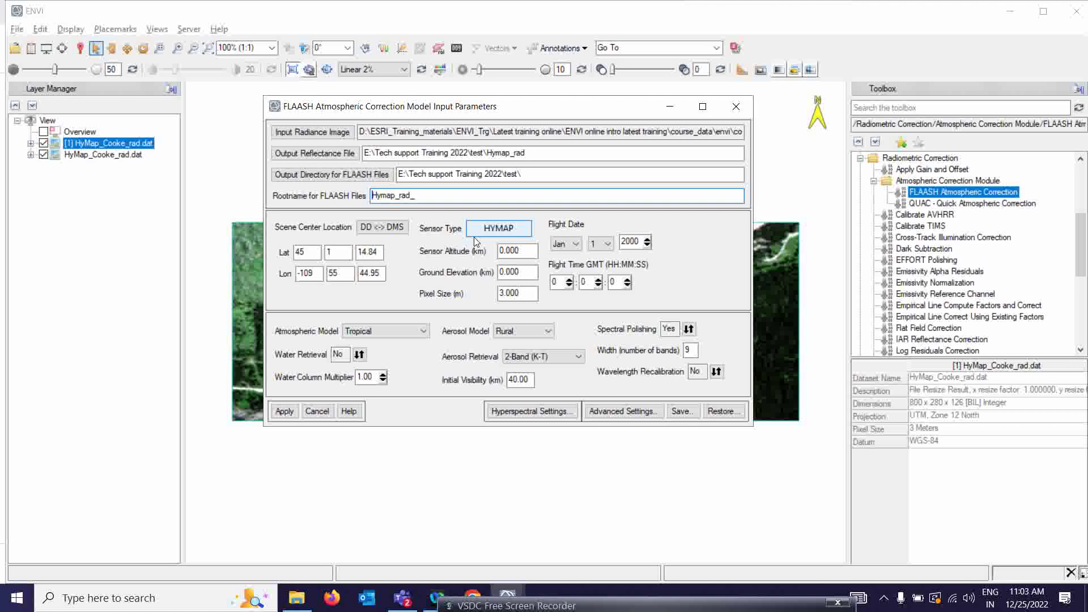
double_click(511, 253)
text(5.500)
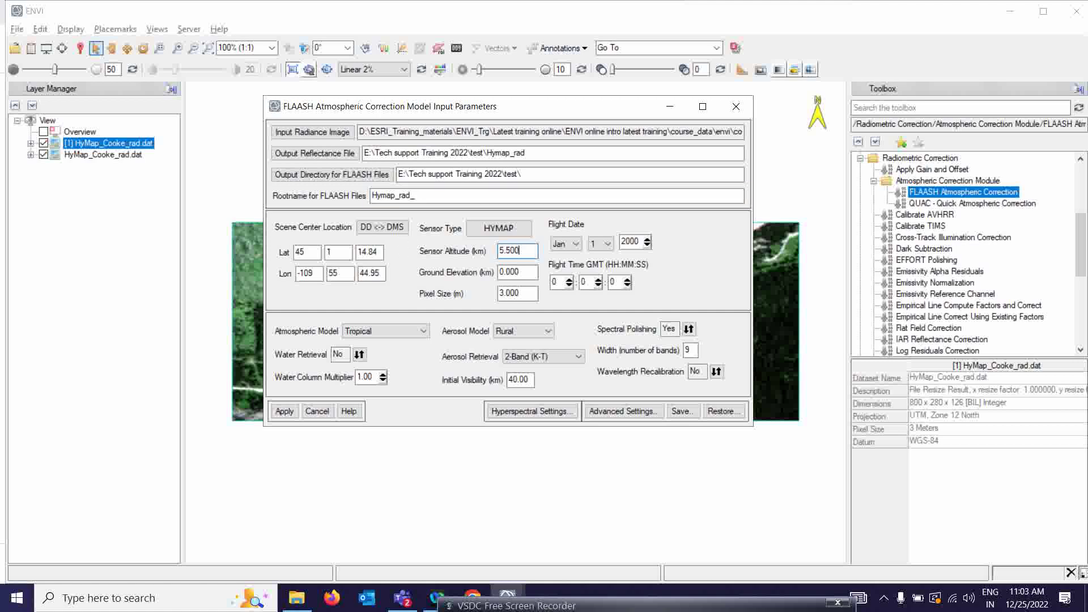
key(Tab)
text(2.320)
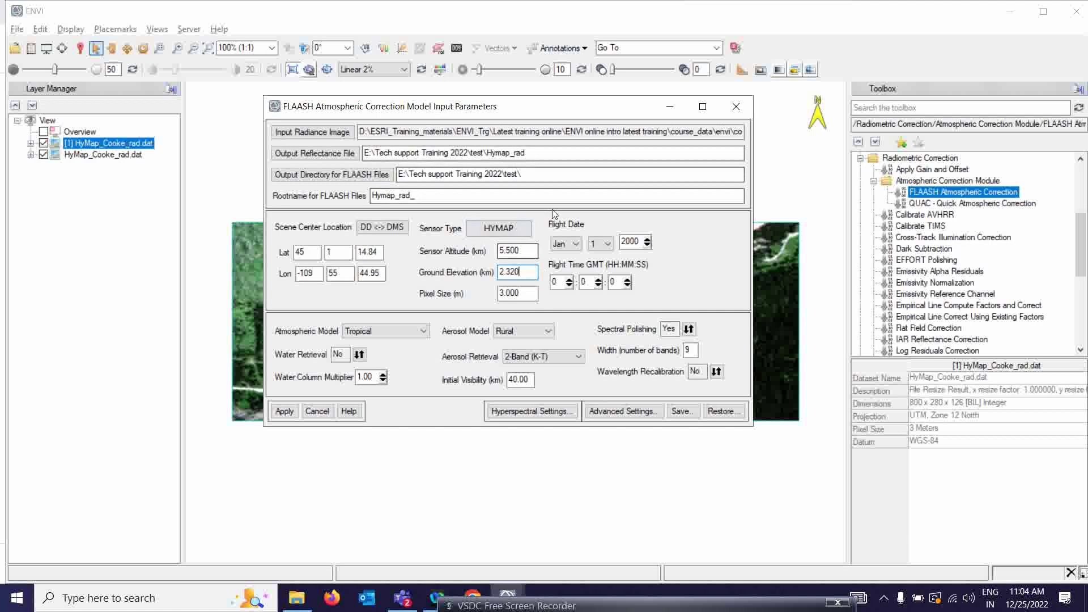
Set the flight date to Jul 4, 2006 and the flight time to 18:0:0 GMT.
click(574, 245)
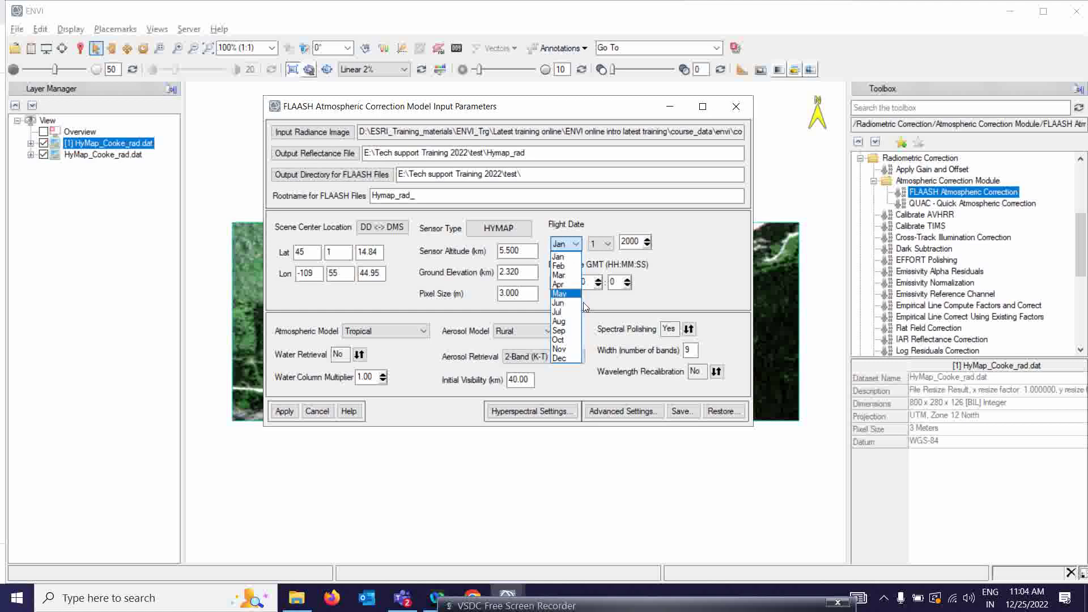
click(567, 312)
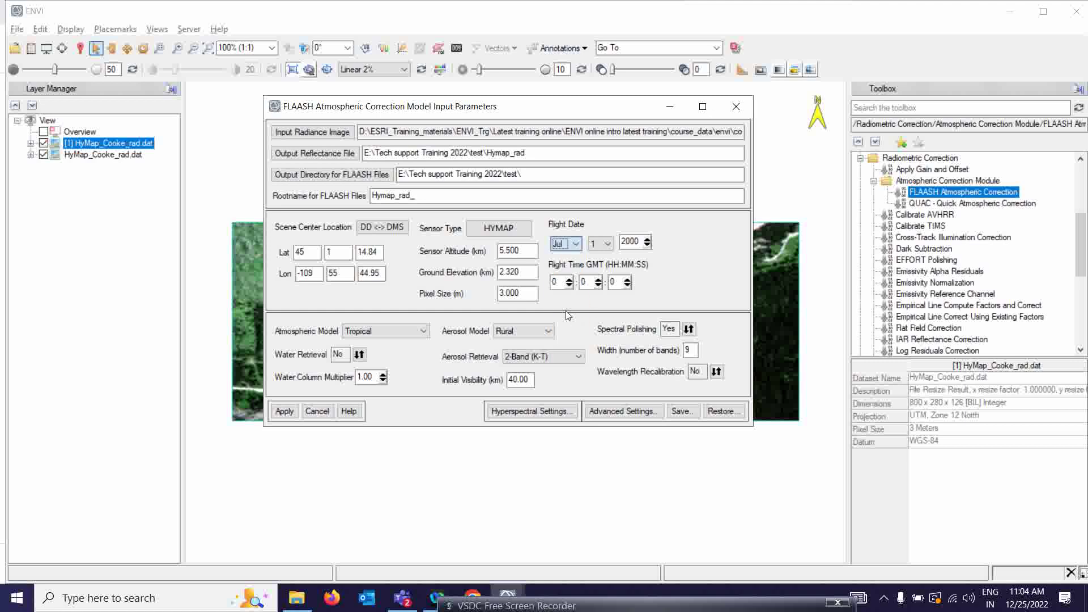
click(605, 249)
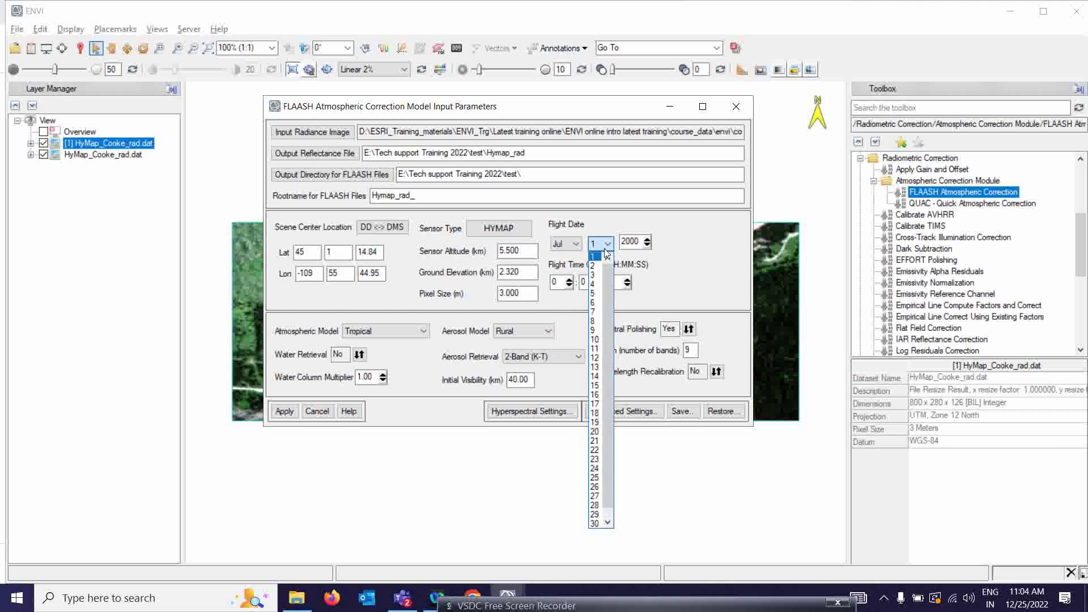
click(594, 284)
click(640, 242)
key(BackSpace)
text(6)
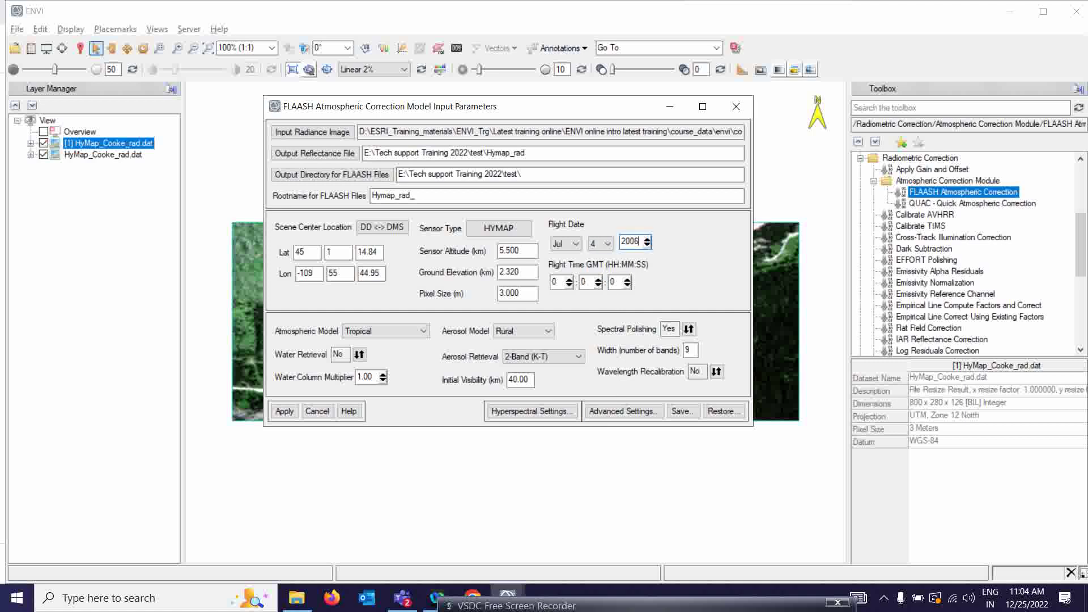
double_click(563, 285)
click(585, 283)
click(614, 283)
Set the atmospheric model to Mid-Latitude Summer and use the Rural aerosol model.
click(372, 335)
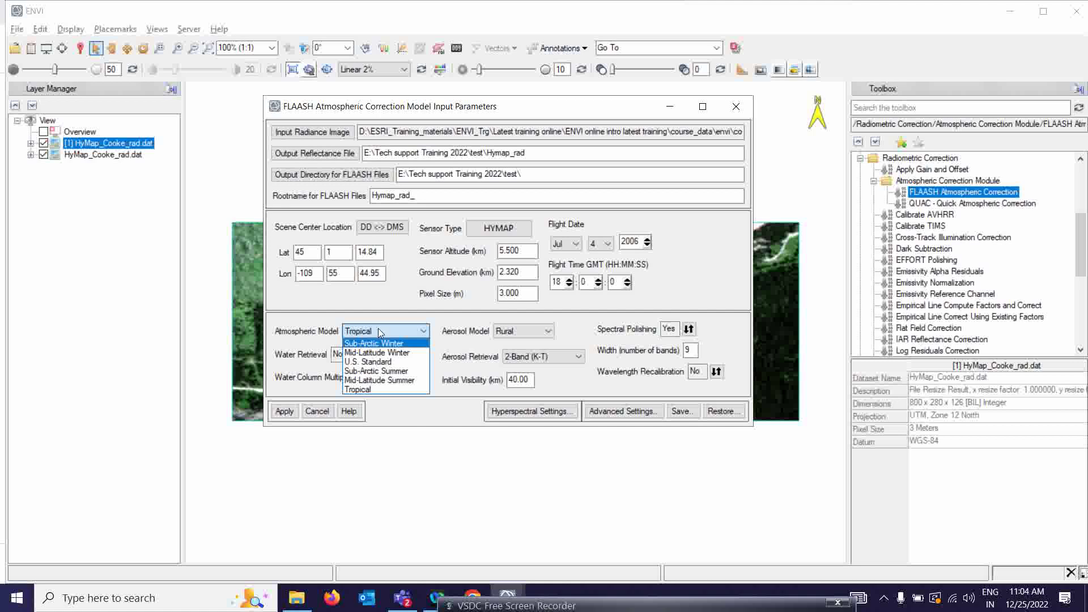
click(398, 383)
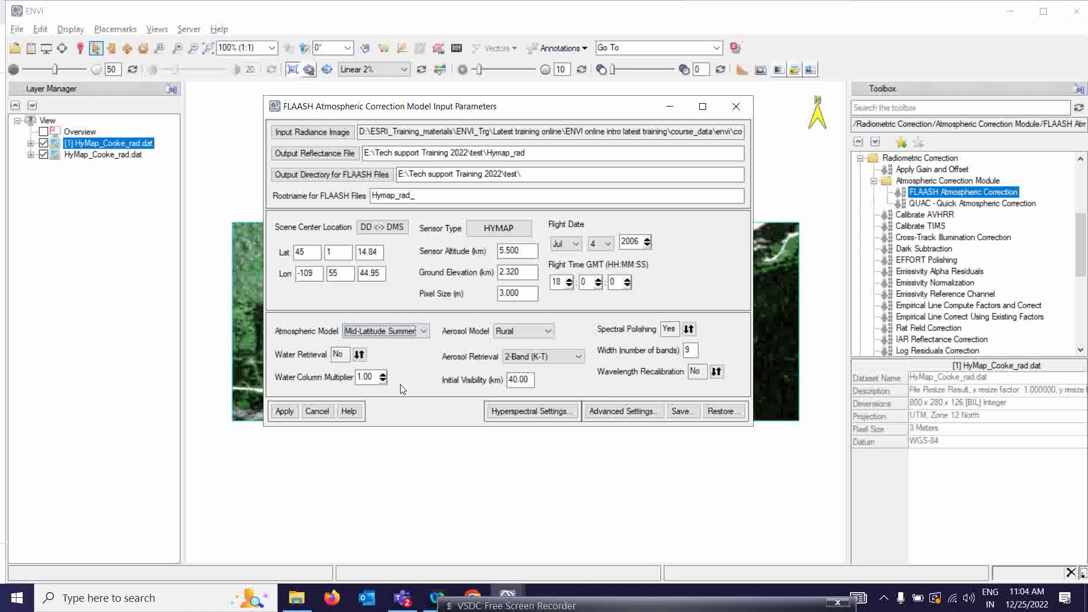
click(521, 336)
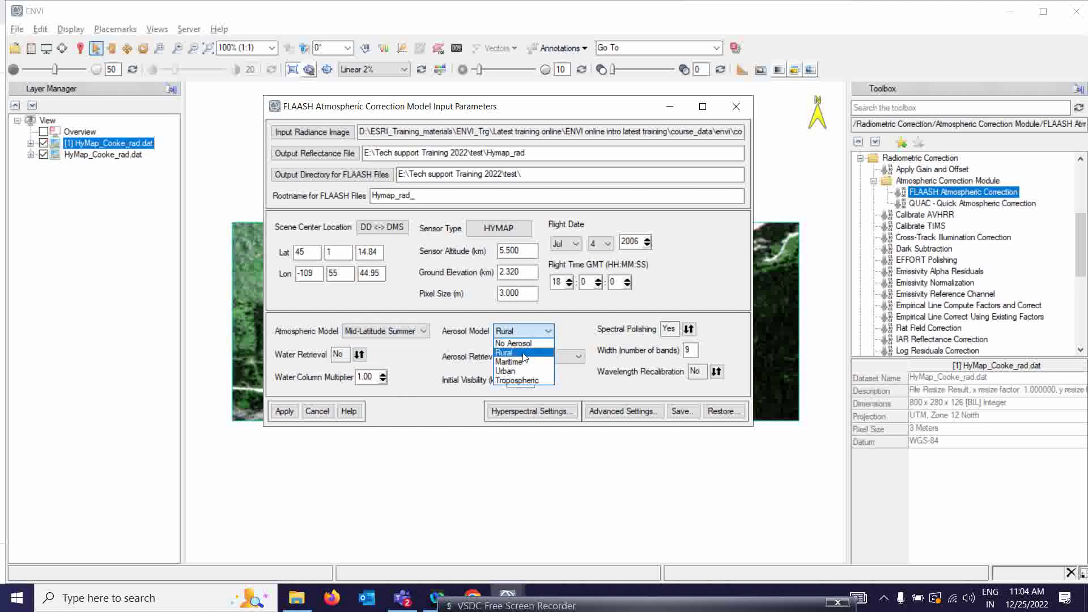
click(524, 343)
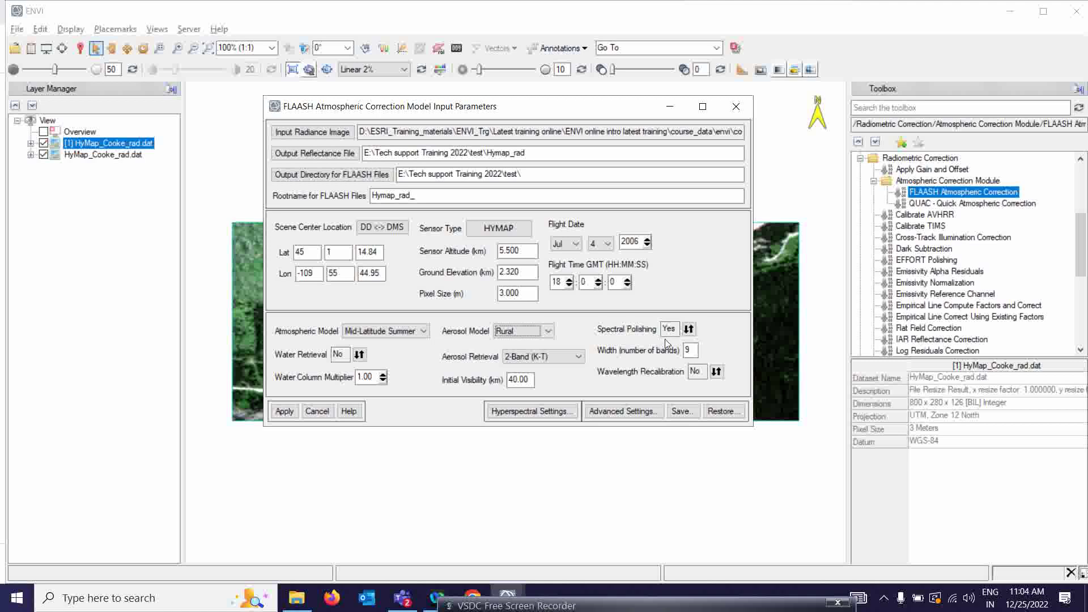
Enable water retrieval with the 1135 nm absorption feature and use 2-Band (K-T) aerosol retrieval.
click(360, 355)
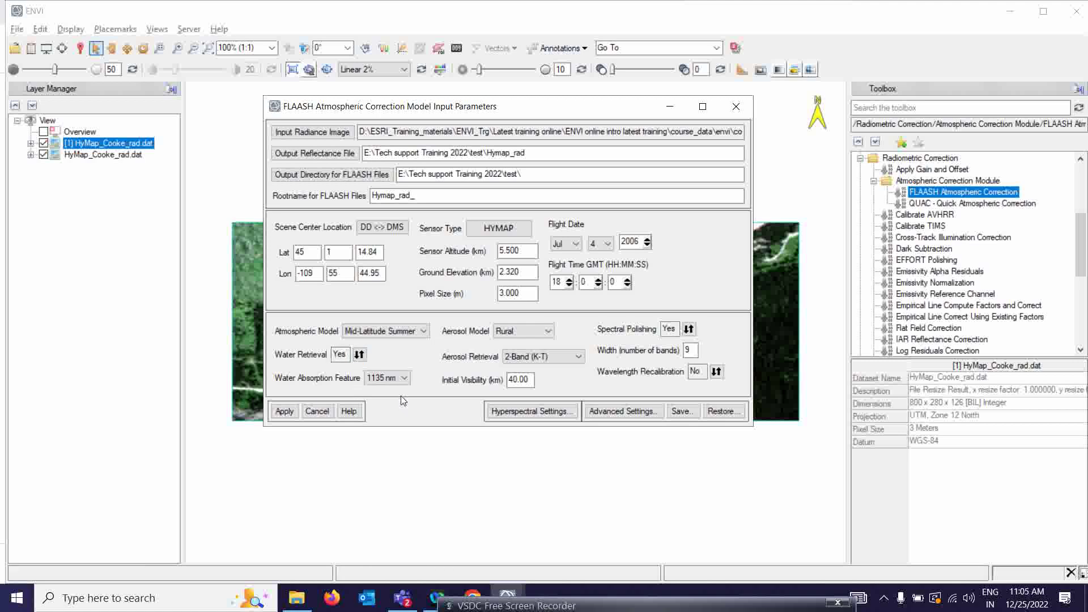
click(396, 380)
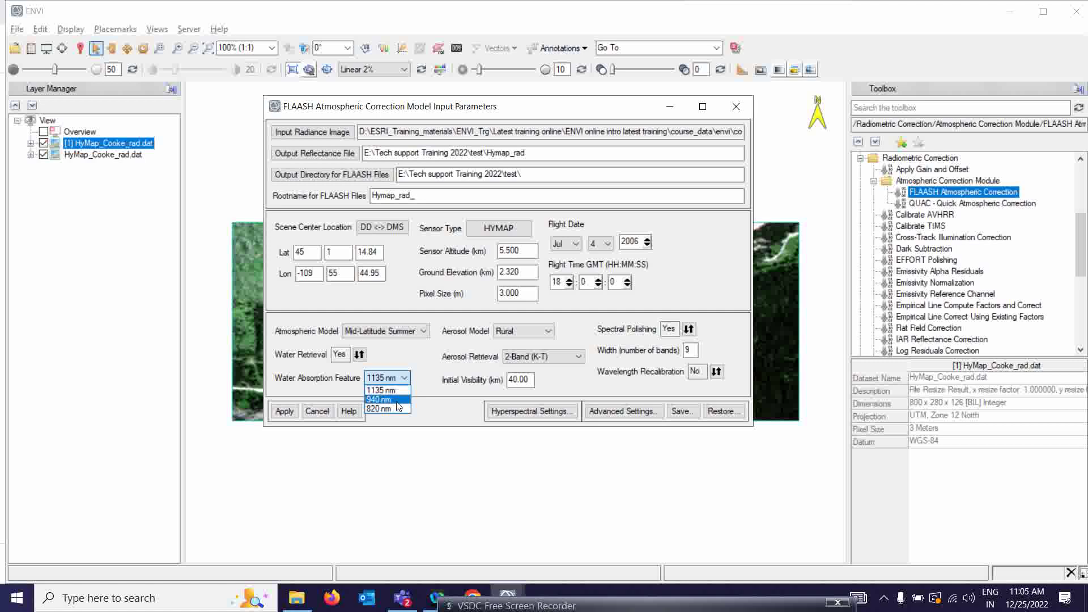
click(397, 363)
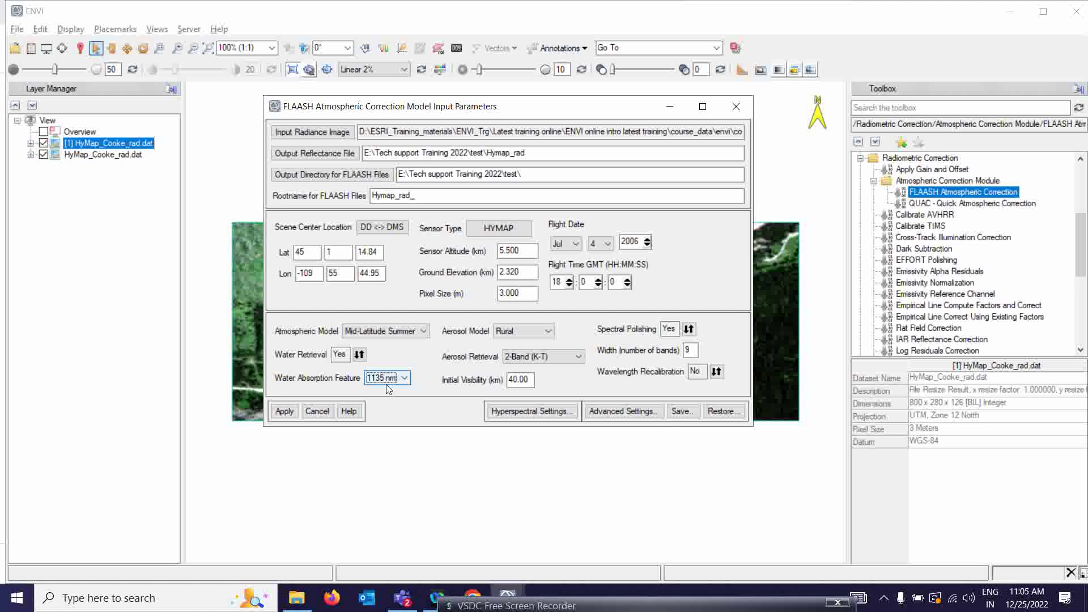
click(539, 363)
click(538, 363)
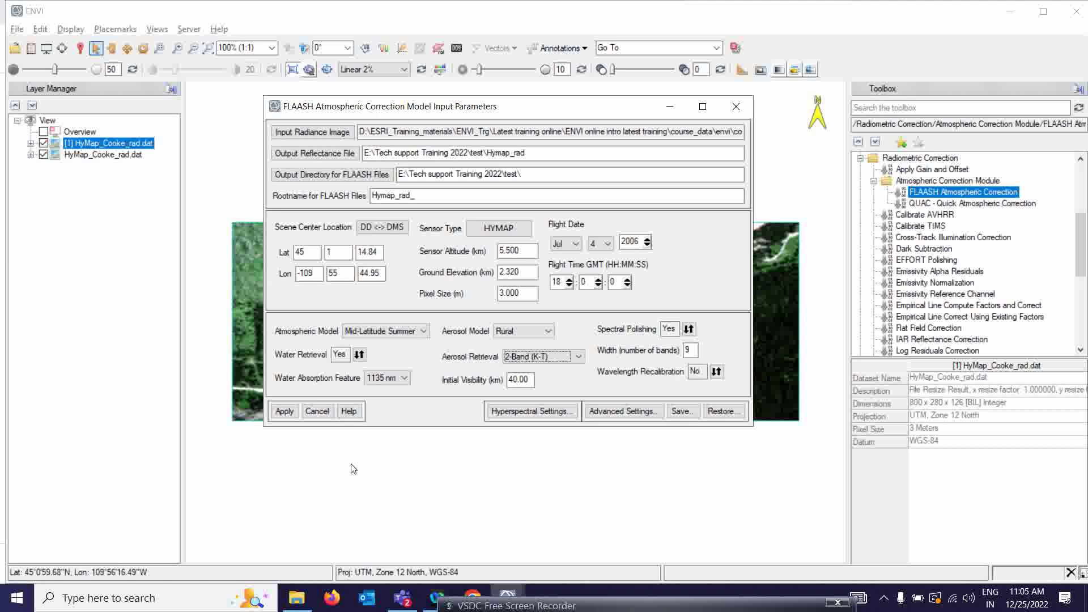
Run the FLAASH atmospheric correction and close its results and input parameters windows.
click(285, 413)
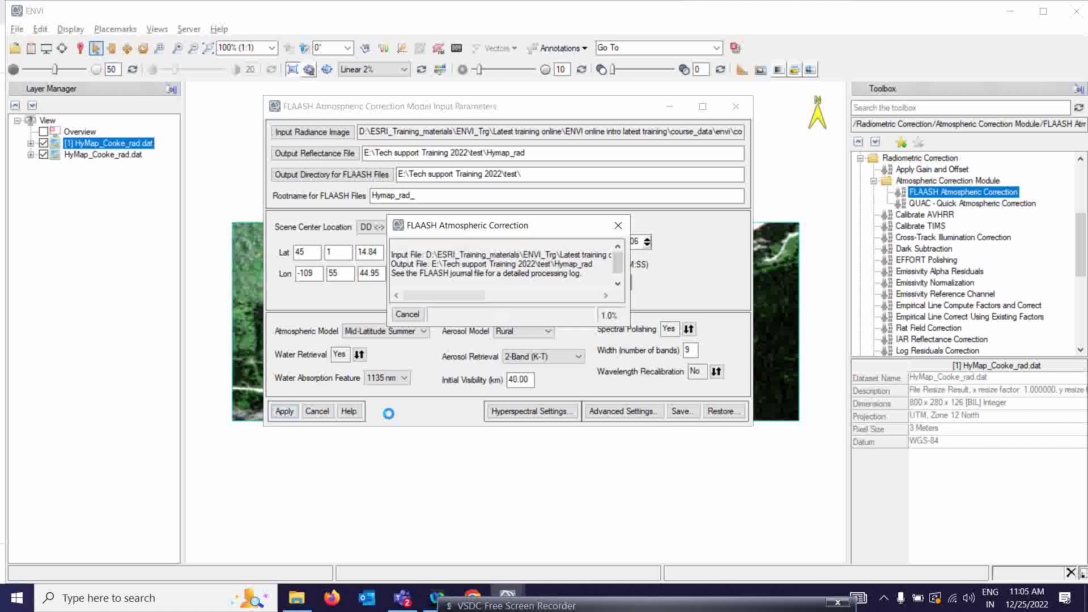
click(510, 606)
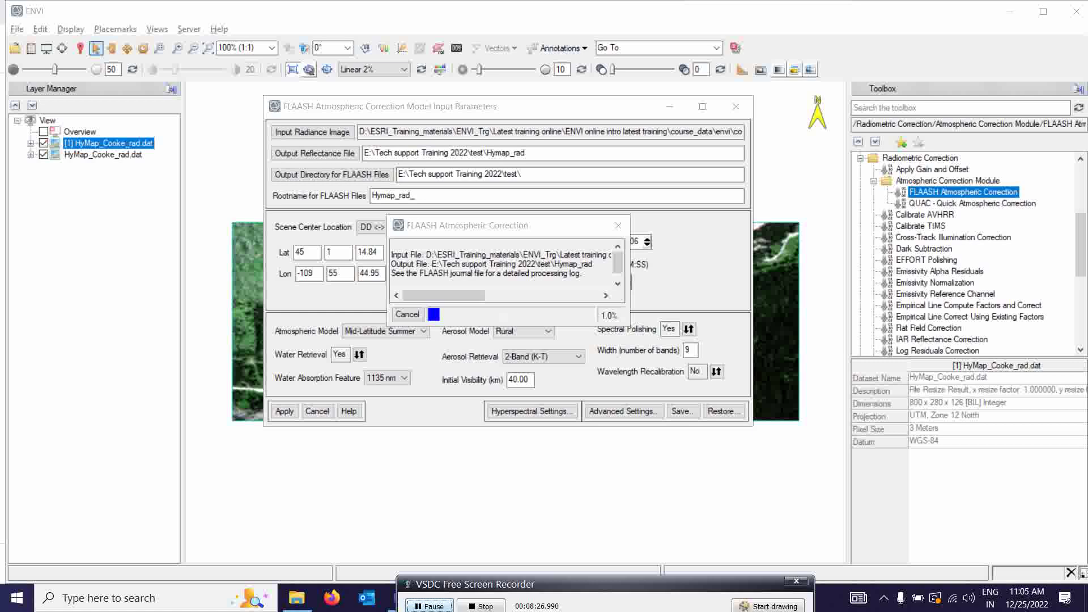
click(424, 606)
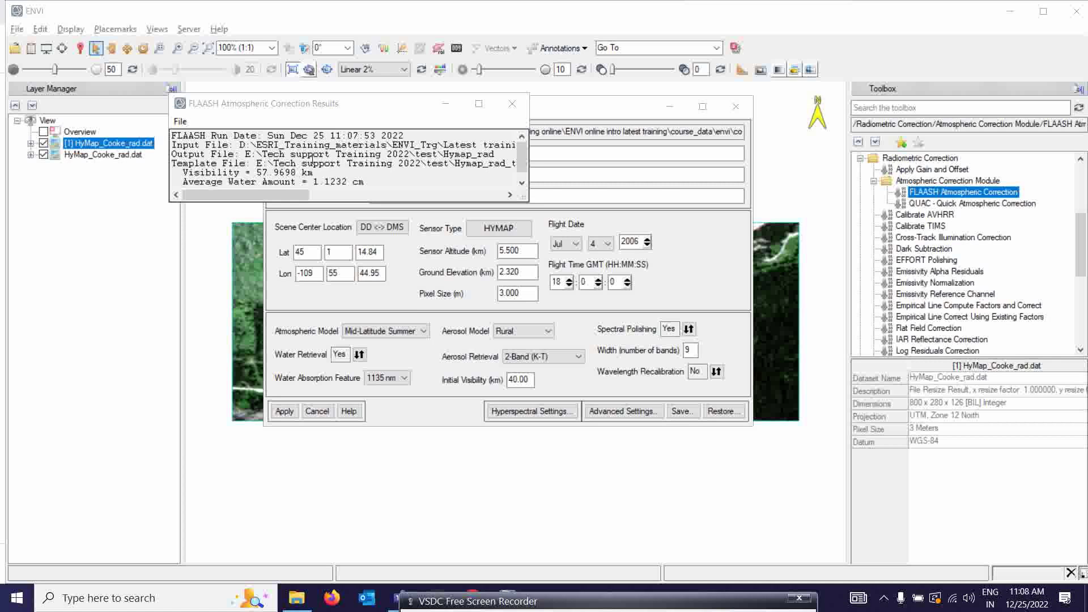
click(512, 103)
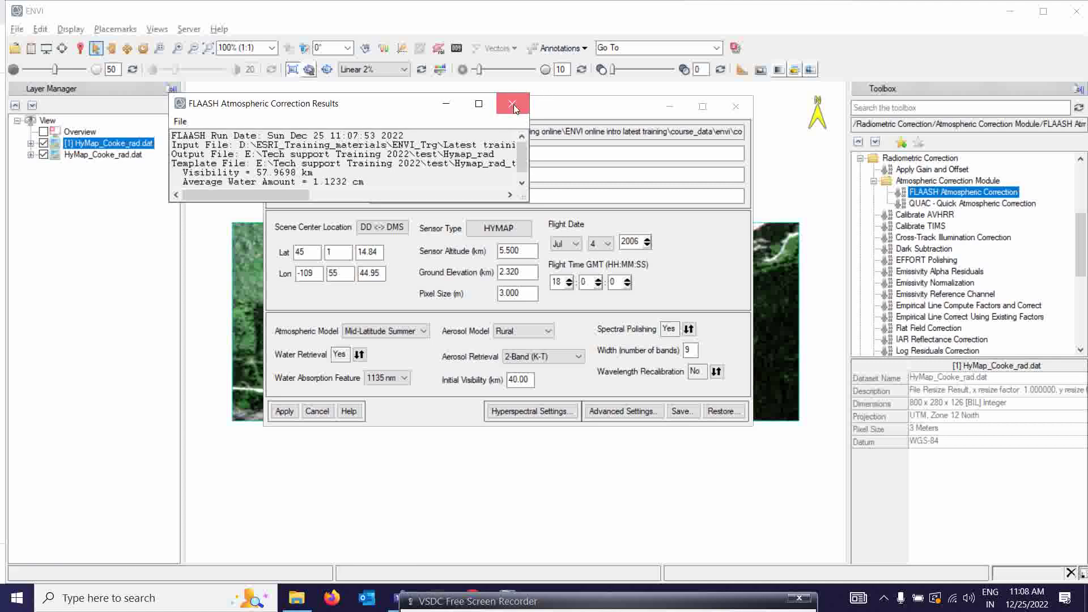
click(736, 106)
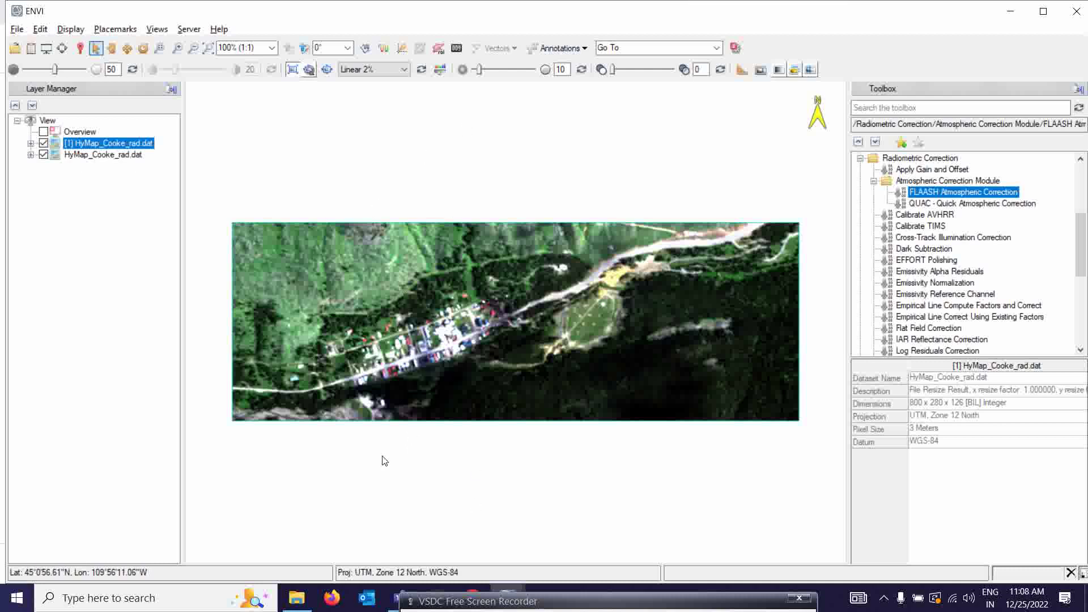
Split the display into two horizontal views, fit the radiance image to its view and make the empty view active.
click(157, 29)
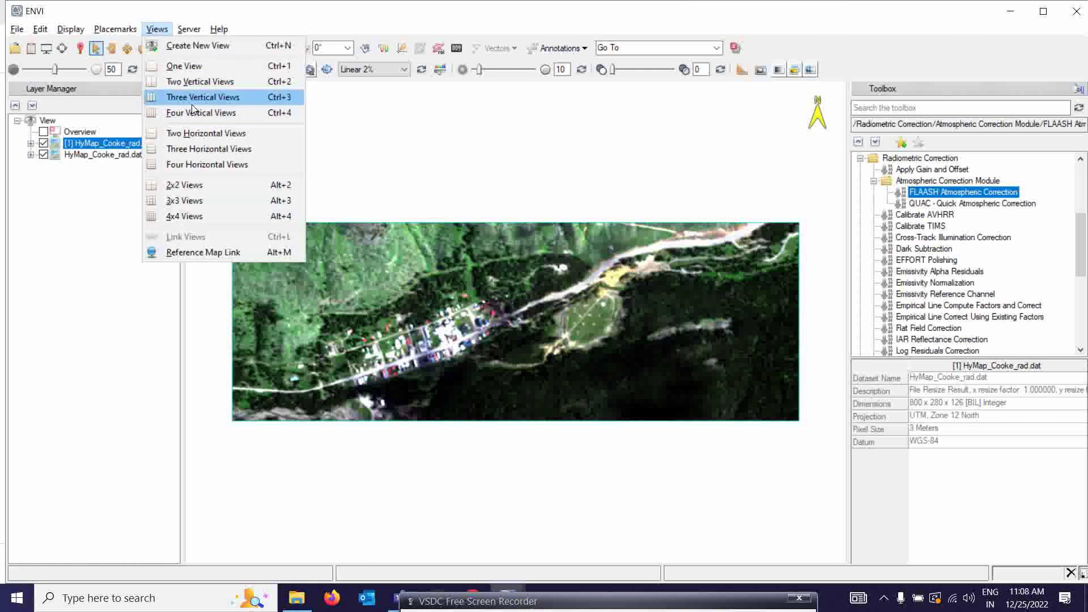
click(206, 136)
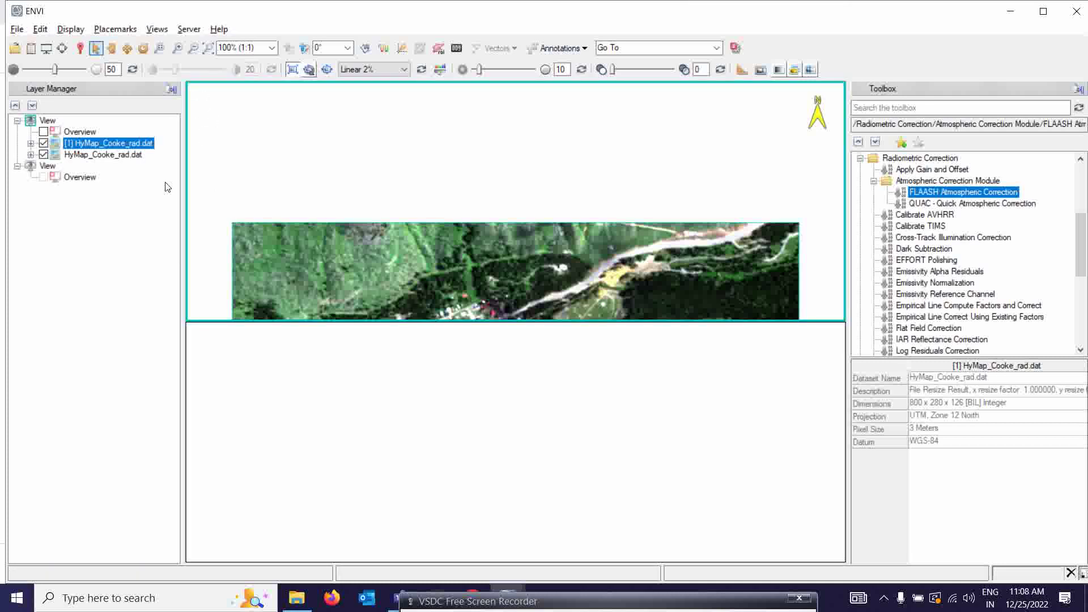
click(209, 48)
click(323, 383)
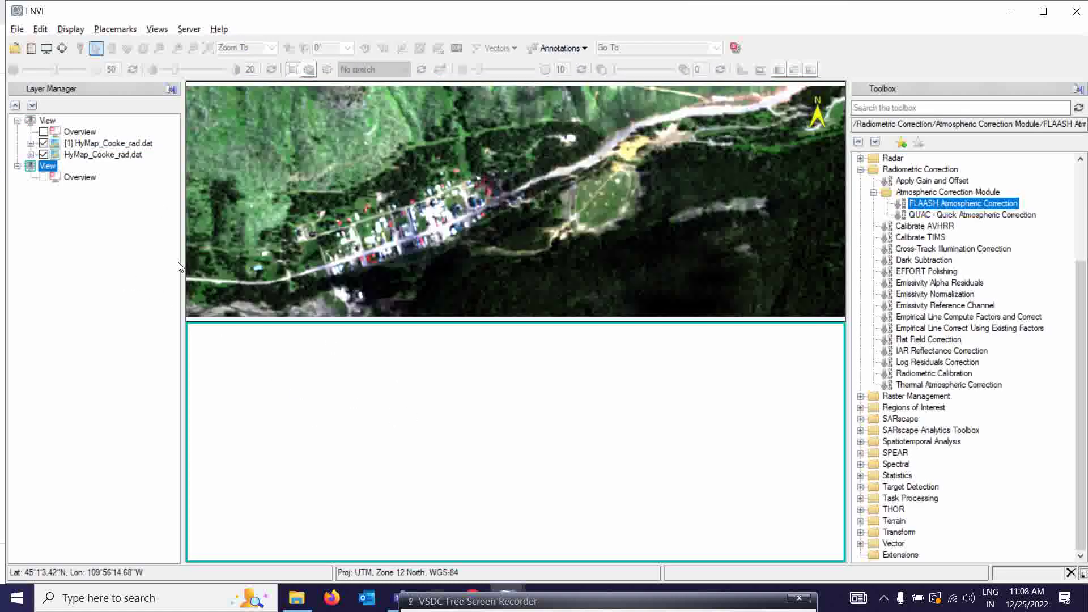
Load the Hymap_rad FLAASH result into the empty view as RGB with bands 14, 8 and 2, and fit it to the view.
click(31, 48)
drag(660, 17, 830, 36)
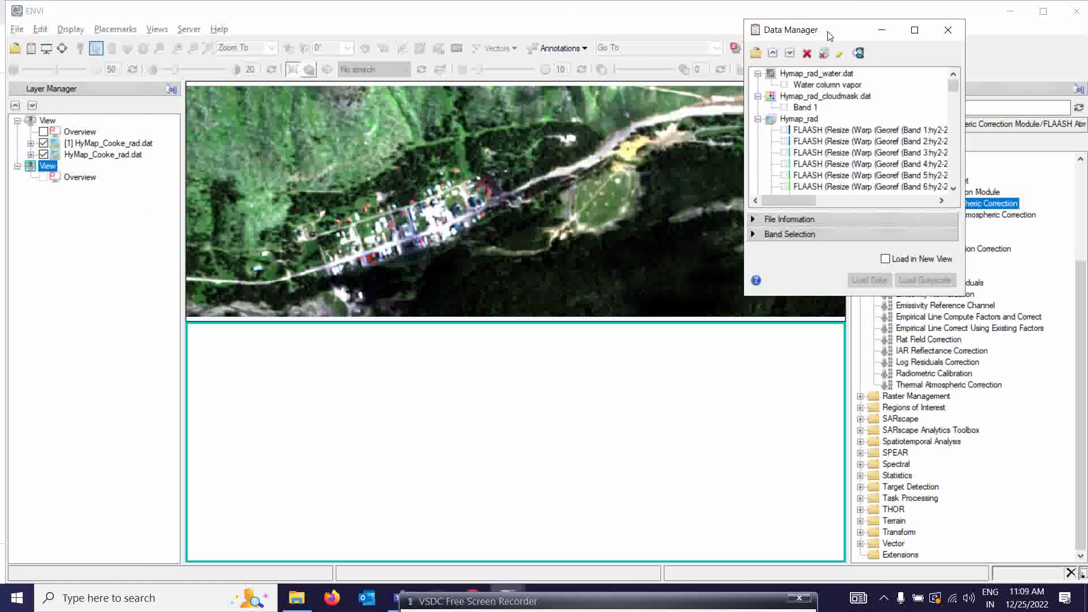
drag(872, 297, 872, 495)
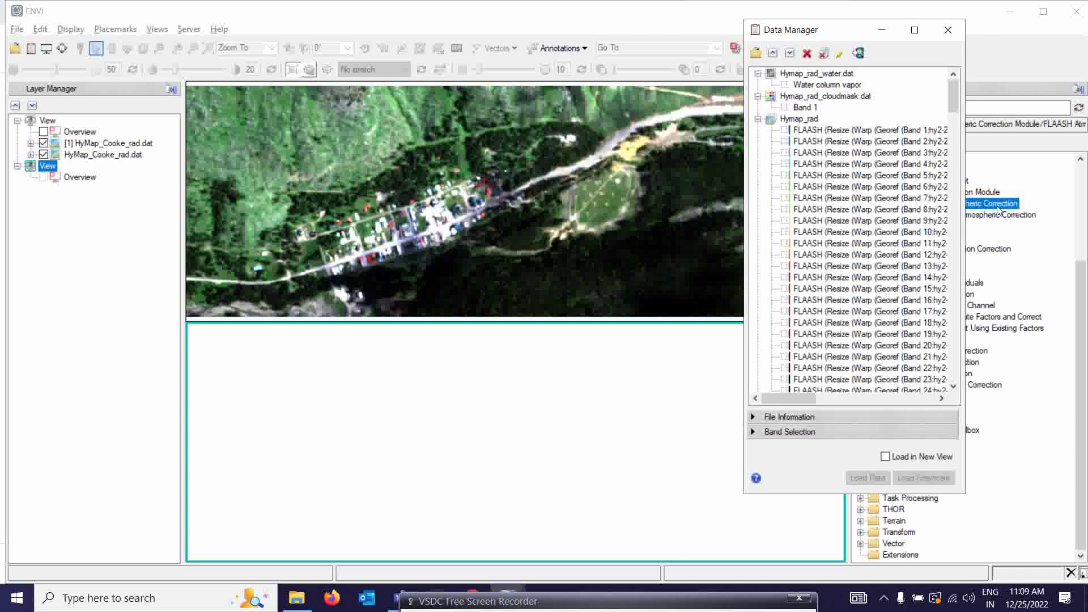
drag(966, 215, 1084, 210)
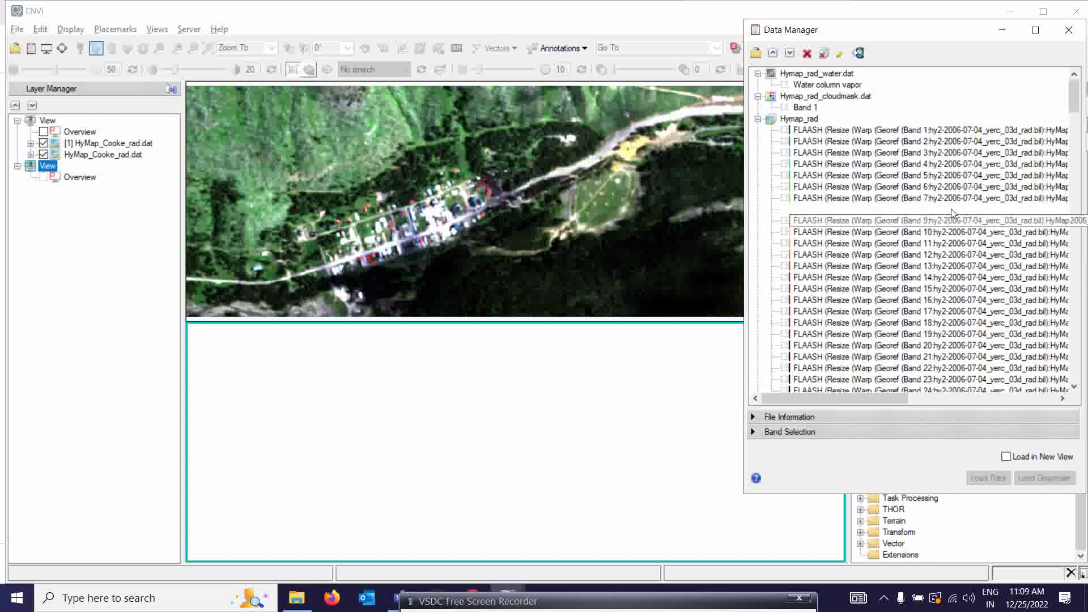
drag(814, 402, 777, 407)
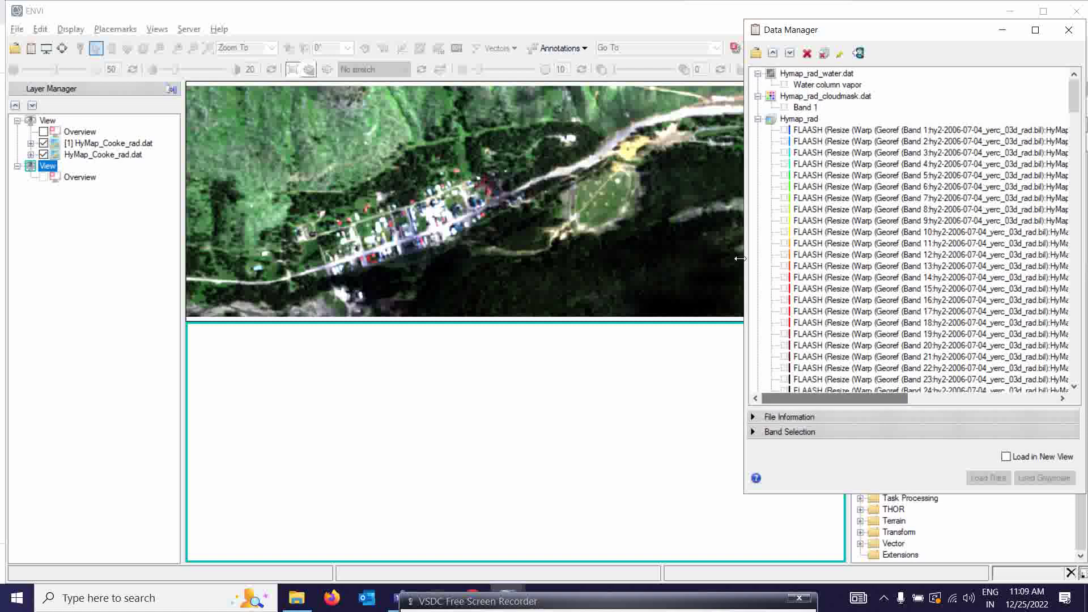
click(930, 278)
click(931, 210)
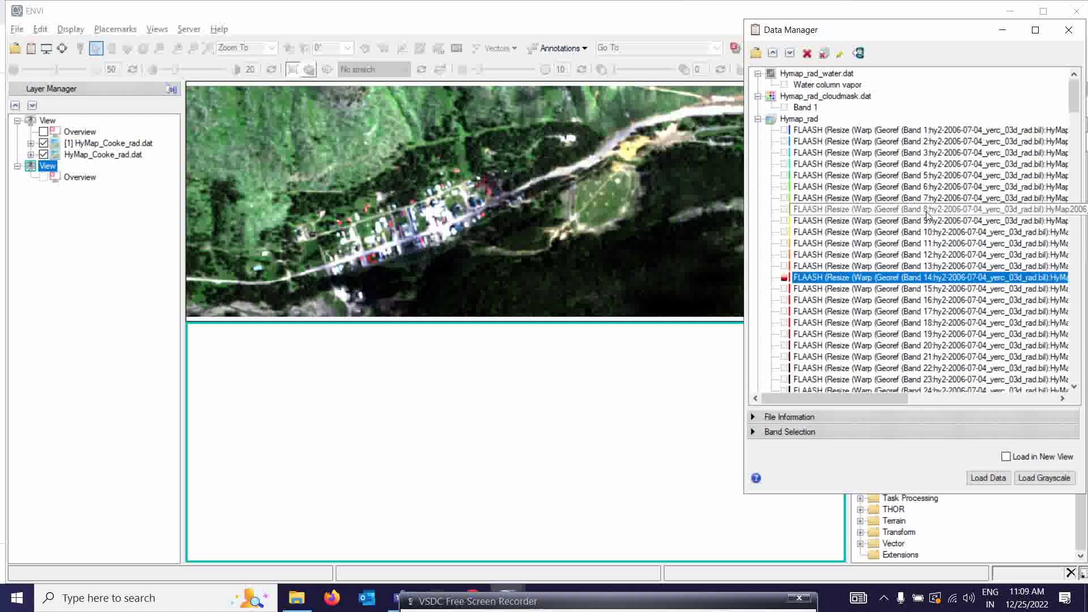
click(932, 141)
click(985, 486)
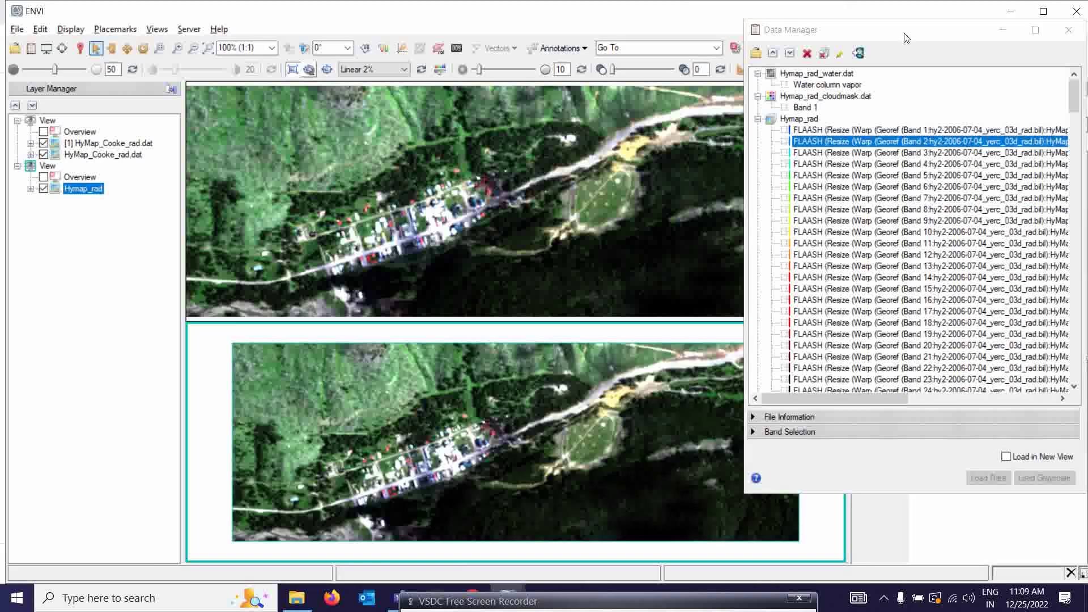
click(1069, 30)
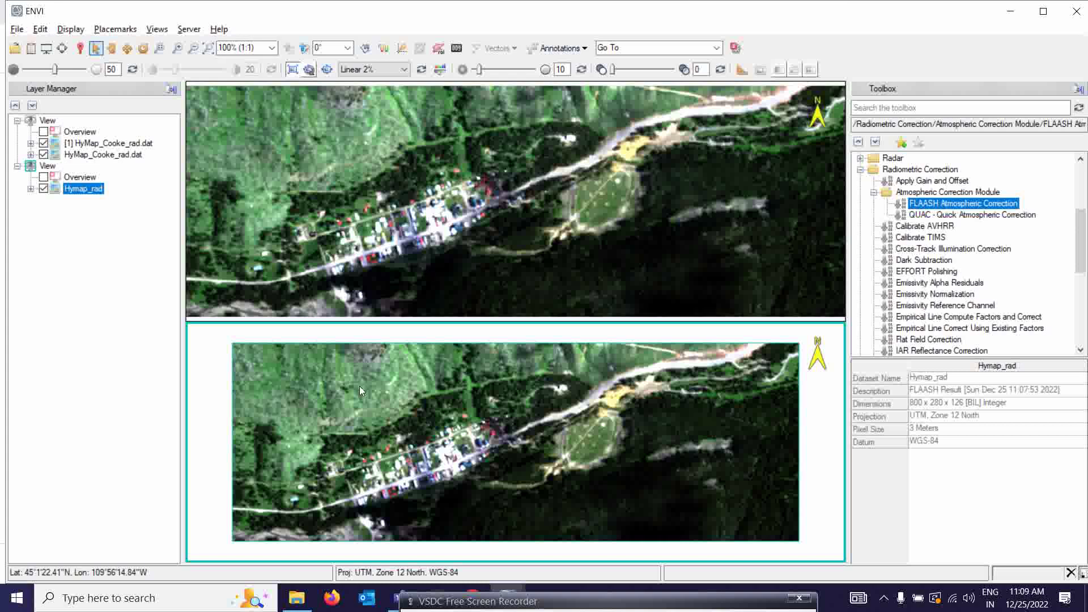
click(208, 49)
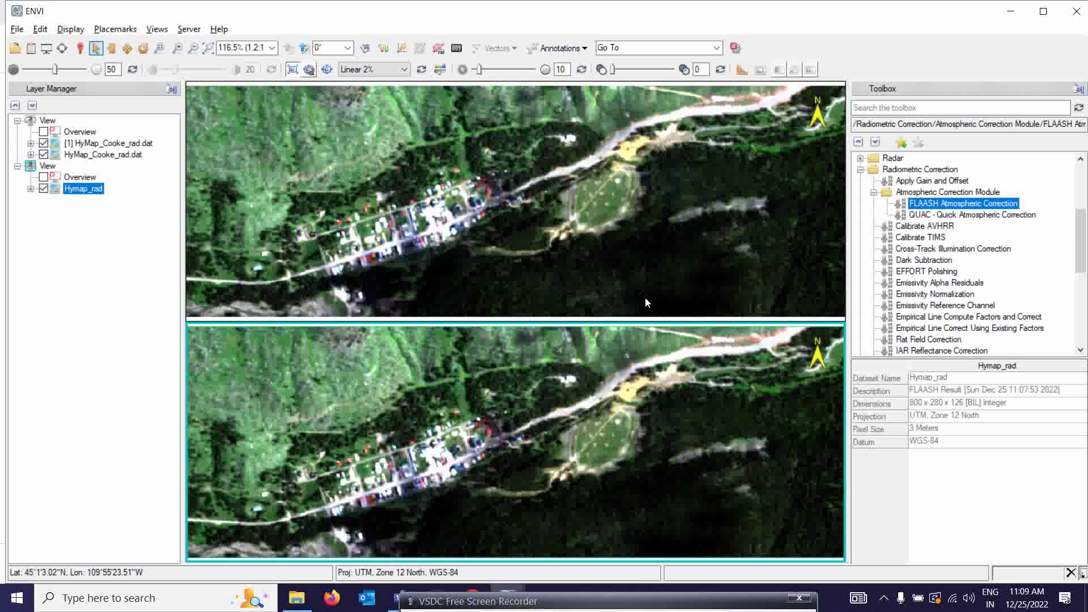
Link the radiance and Hymap_rad views together with a Geo Link covering all views.
click(434, 223)
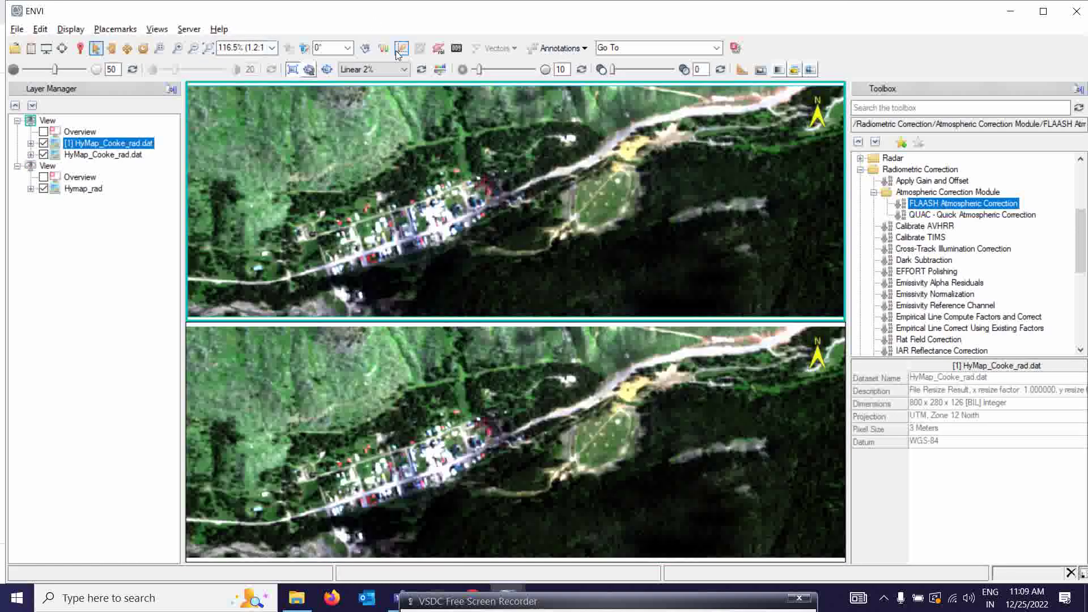
click(157, 29)
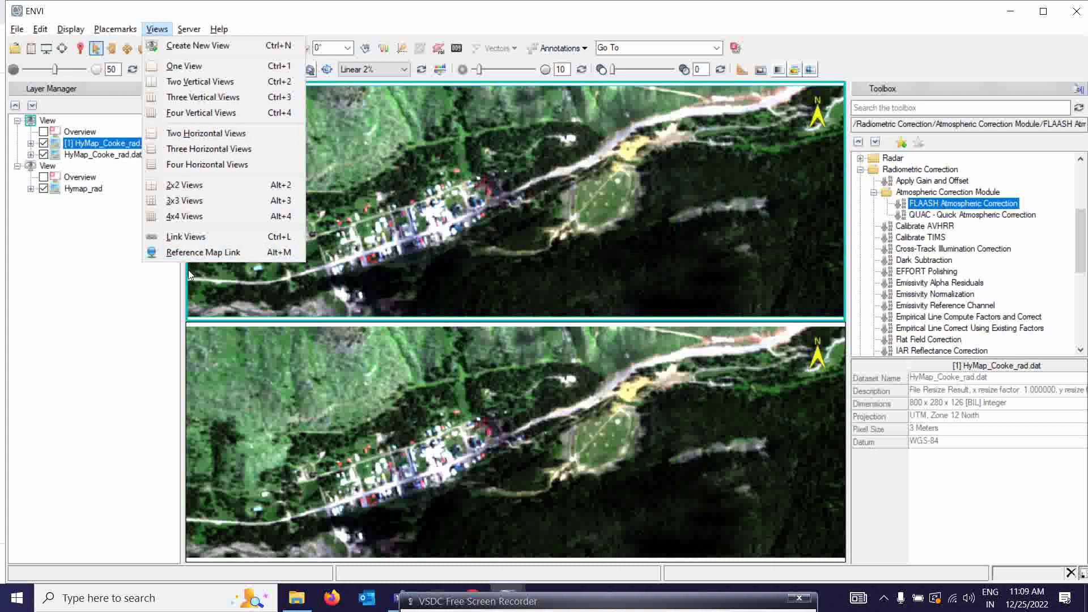
click(195, 237)
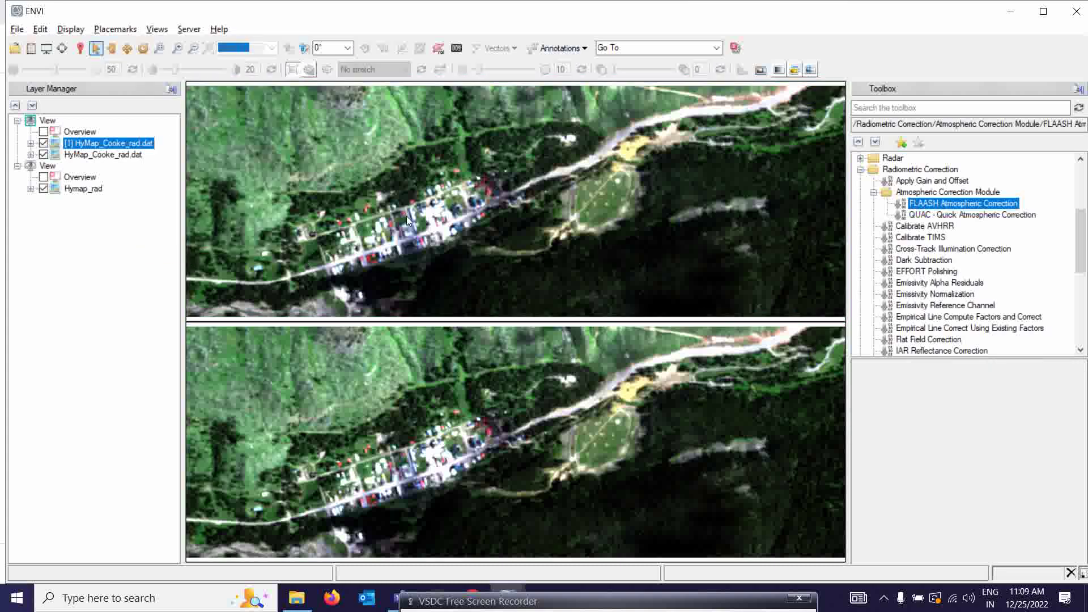
click(110, 113)
click(56, 113)
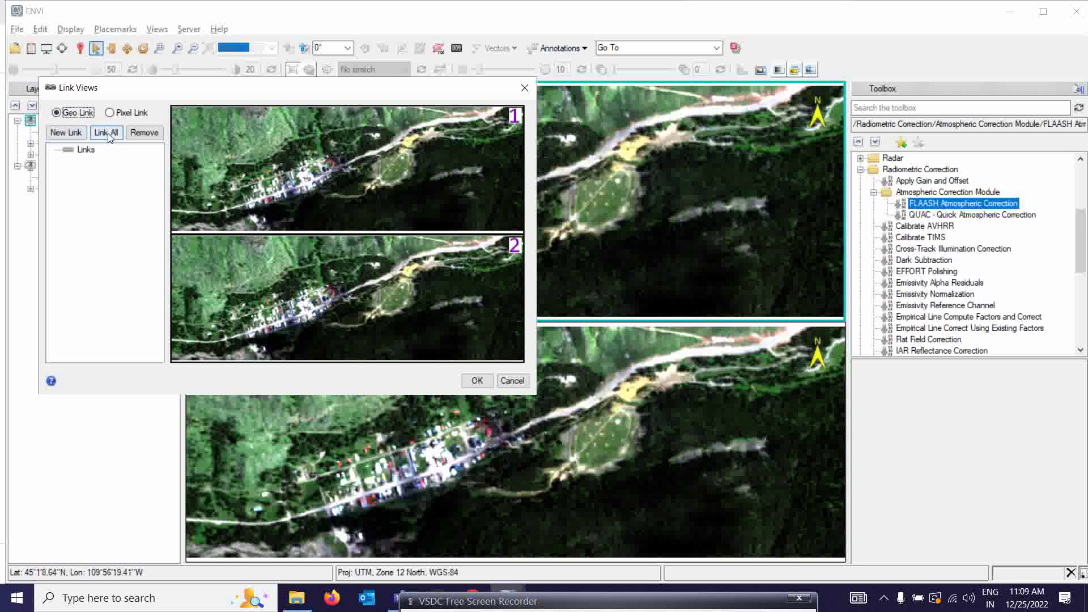
click(106, 132)
click(479, 386)
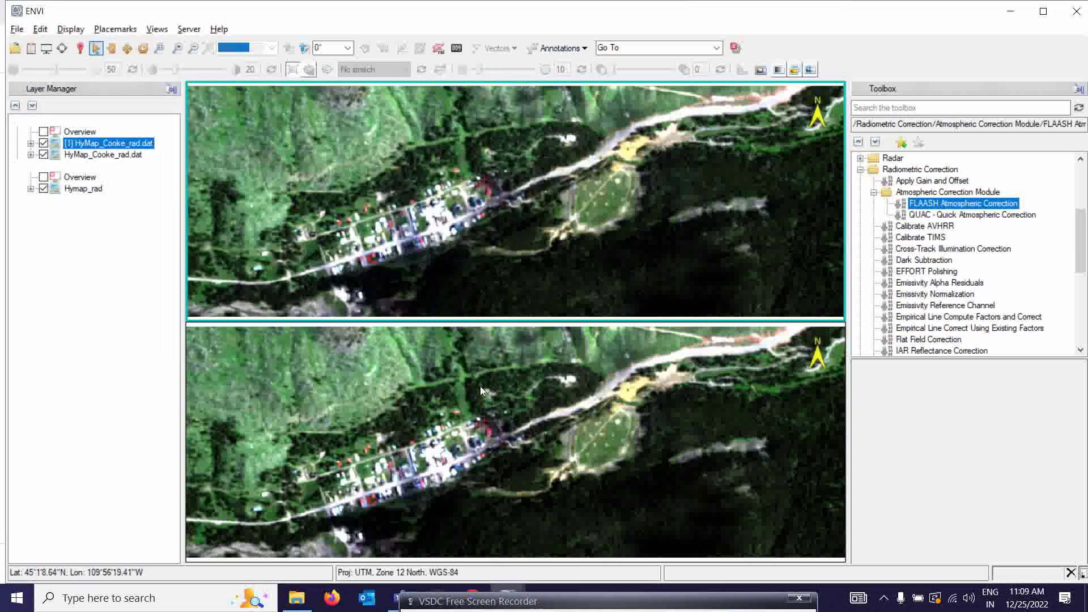
Inspect the cursor values in the linked views at a pixel on the dark forested slope.
click(81, 50)
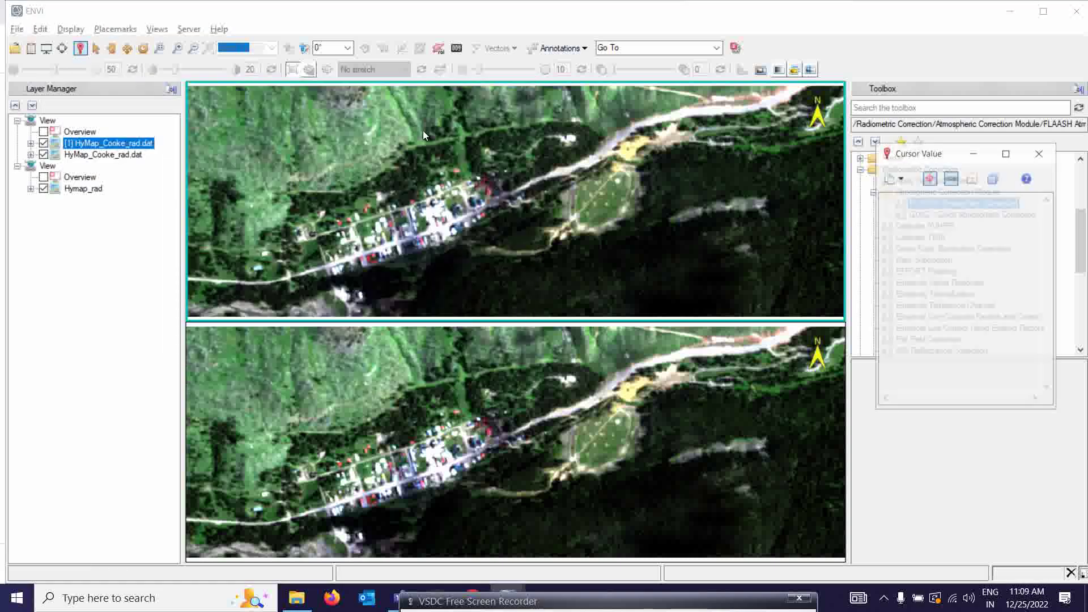
click(568, 282)
drag(566, 282, 645, 268)
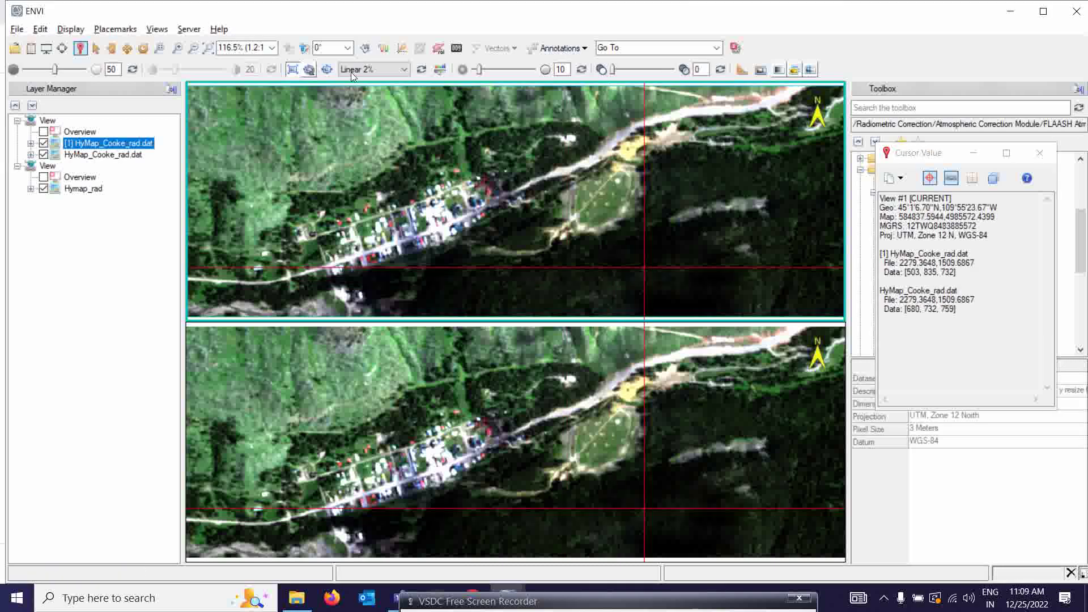
Plot the spectral profile of the radiance image HyMap_Cooke_rad.dat, move its window aside and return to the selection tool.
click(383, 49)
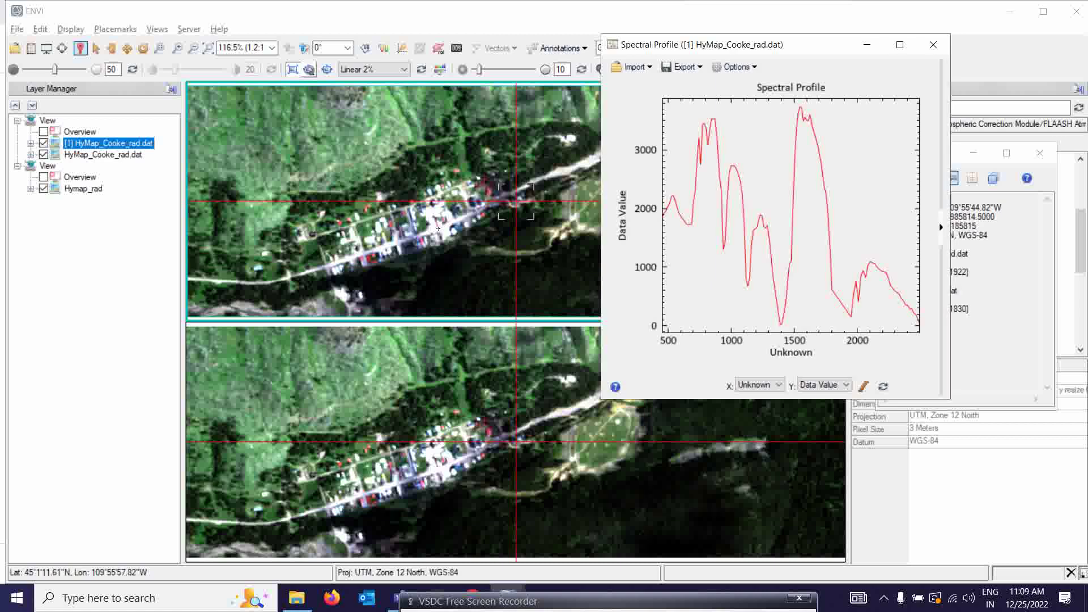
drag(718, 44, 782, 55)
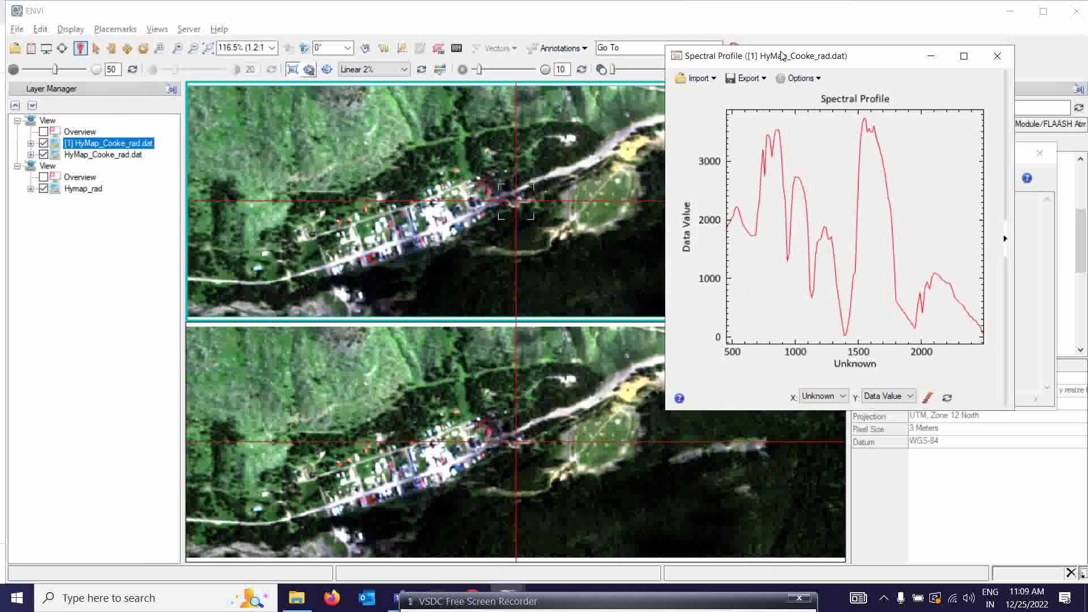
click(96, 47)
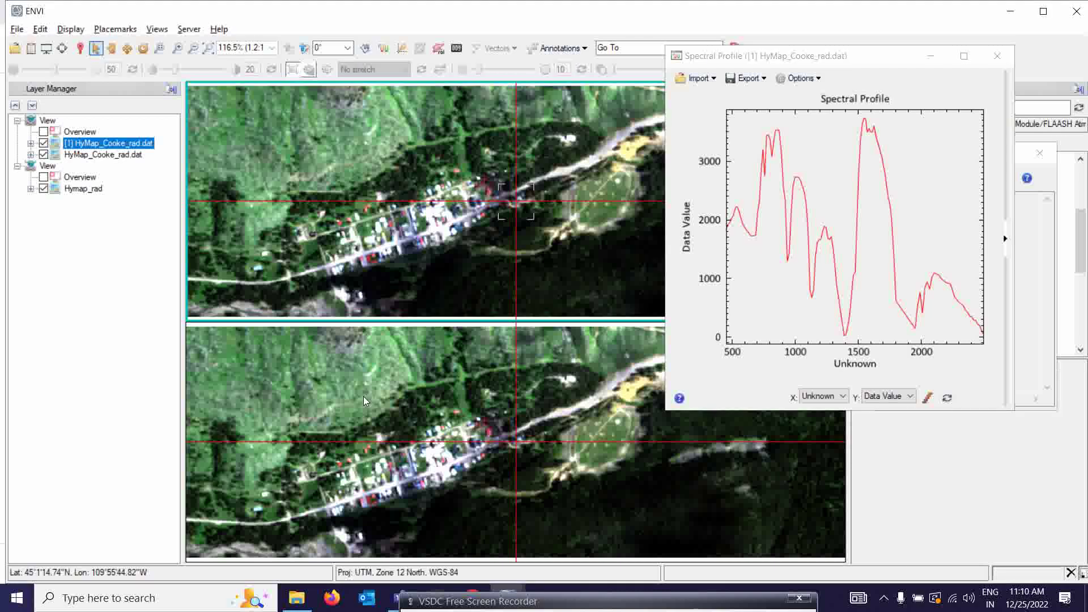
Plot the spectral profile of Hymap_rad, set it apart from the radiance profile, and compare both at a dark forested slope pixel.
click(364, 396)
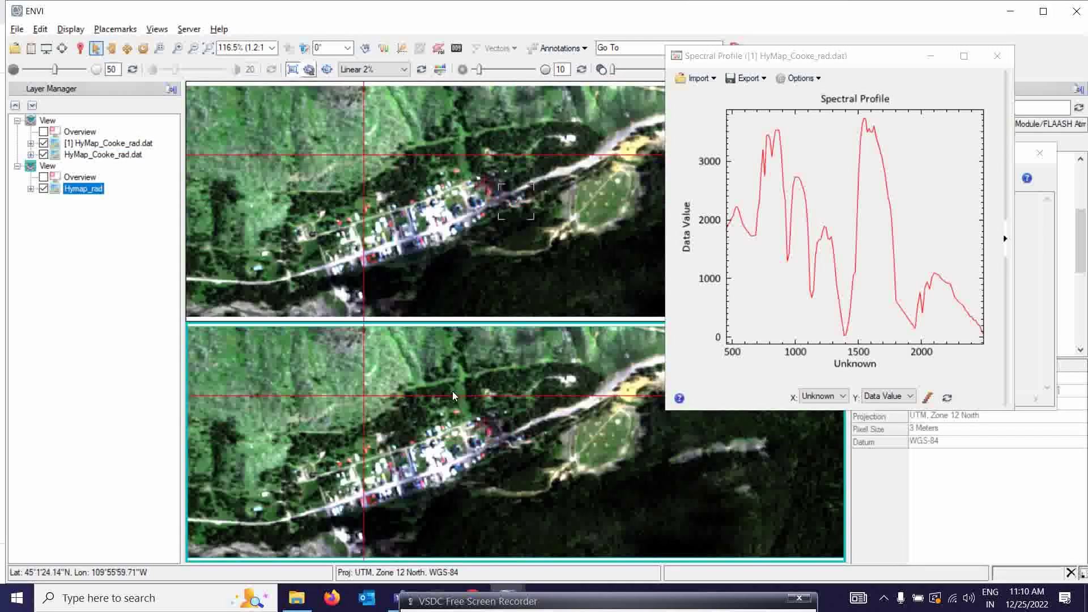
click(382, 52)
drag(769, 48, 212, 182)
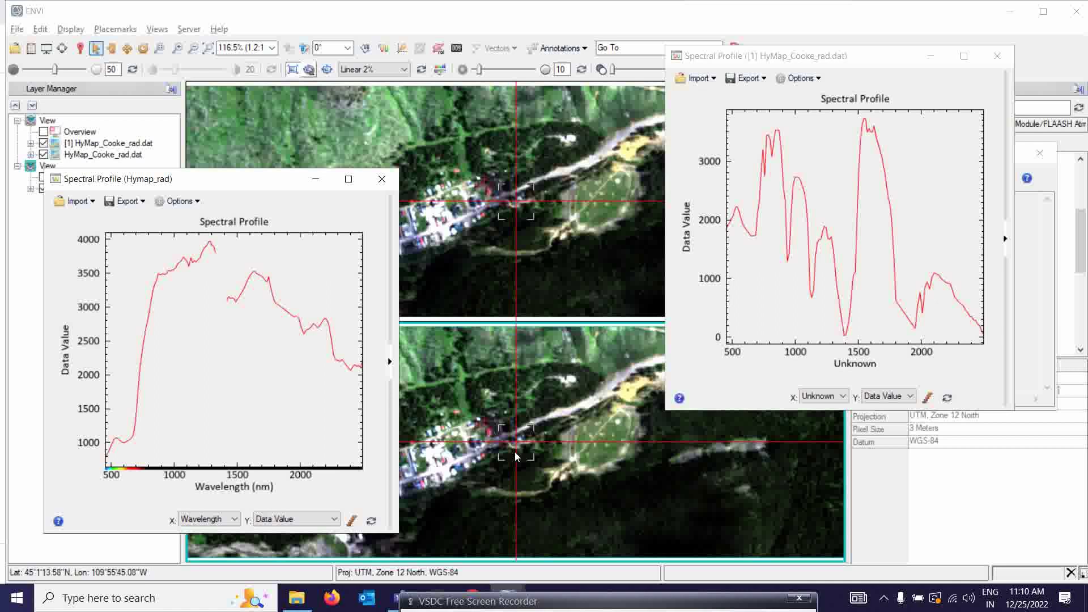
drag(516, 445, 674, 502)
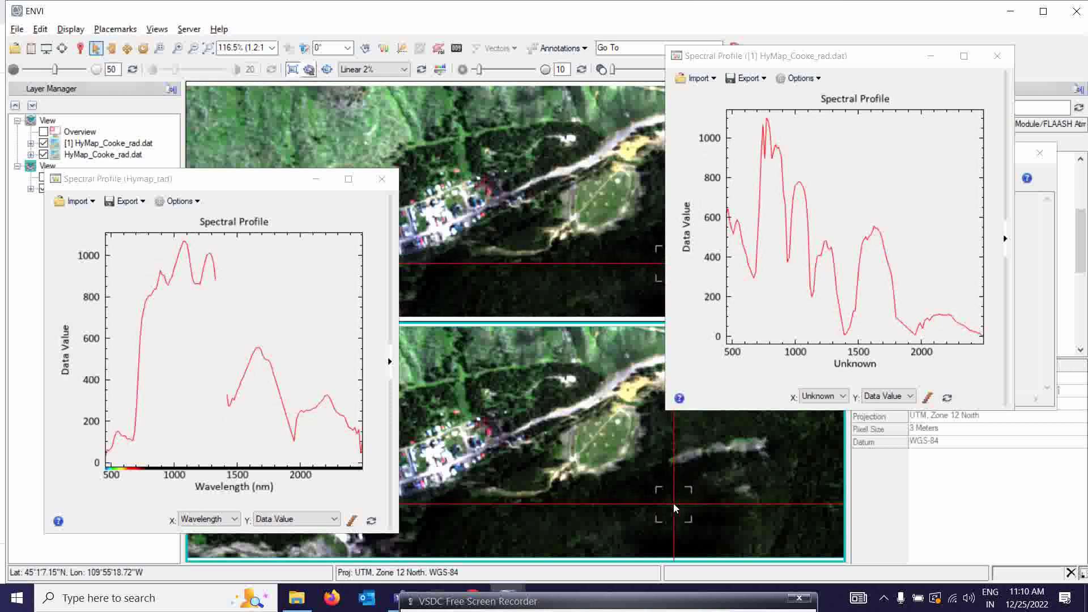